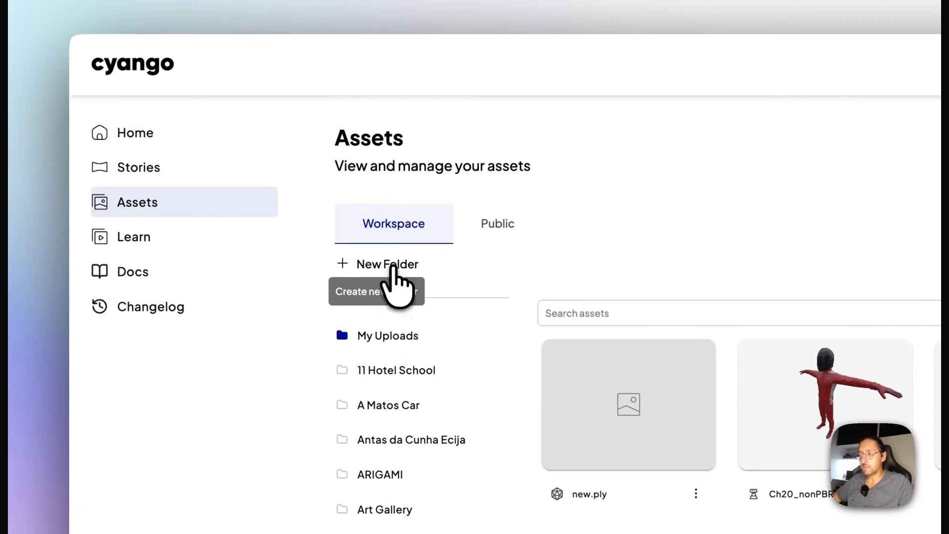
# Create a workspace asset folder named teste and upload 1.jpg from Finder into it
pyautogui.click(393, 266)
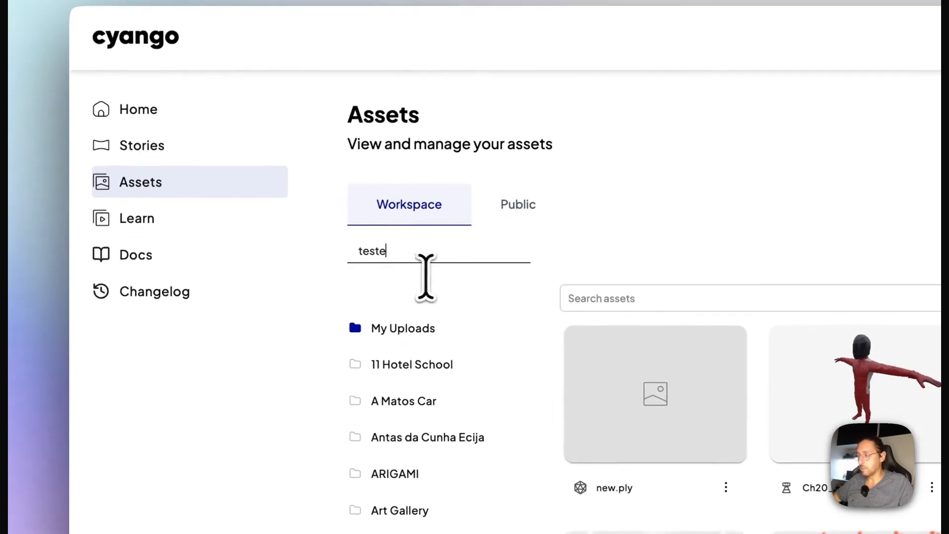
pyautogui.press('Return')
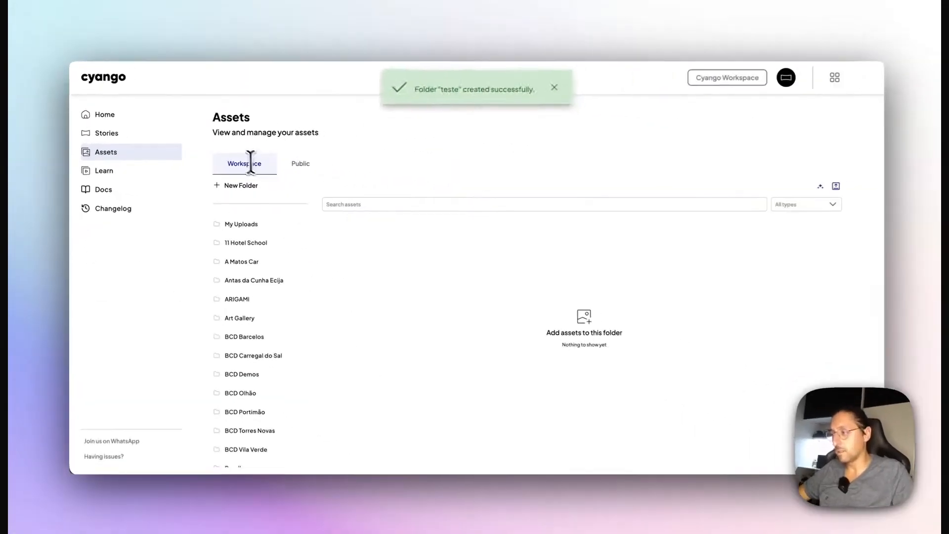
pyautogui.click(317, 506)
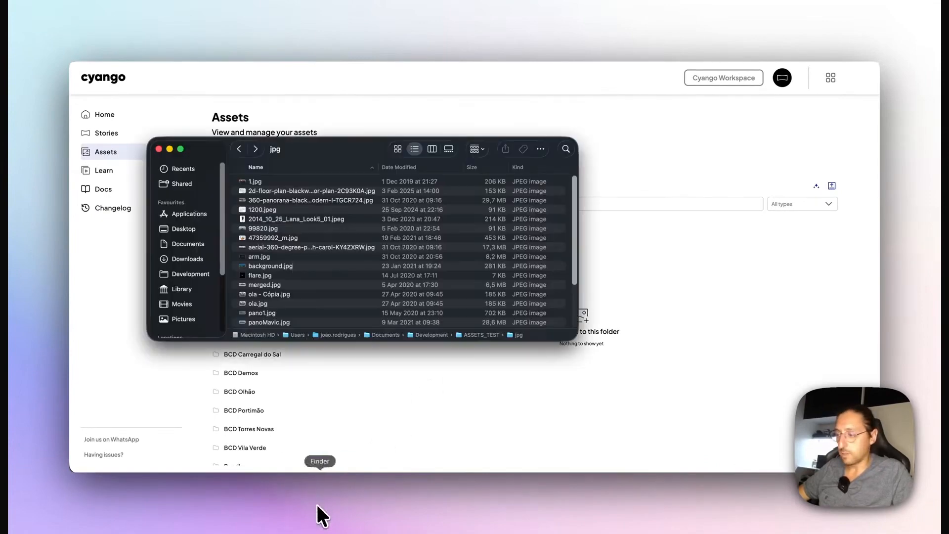
pyautogui.moveTo(255, 188); pyautogui.dragTo(683, 298)
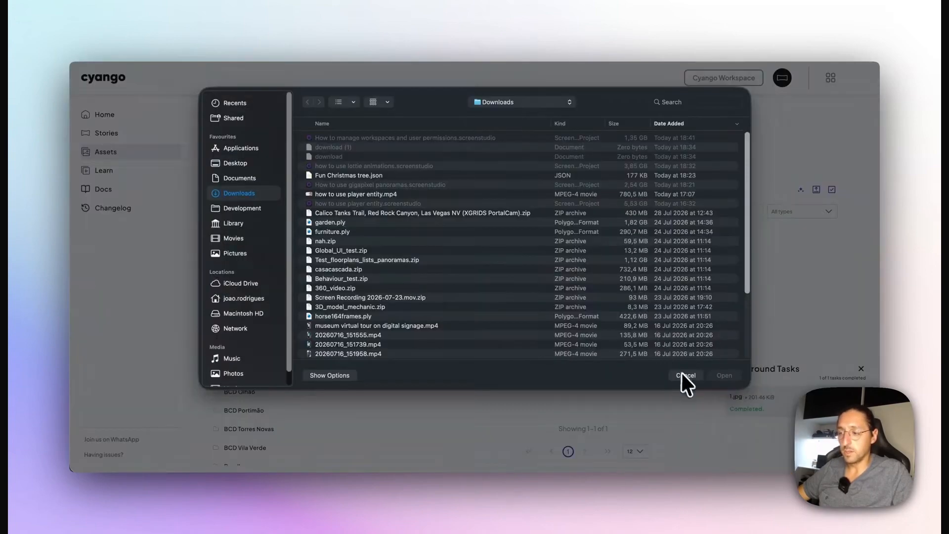
pyautogui.click(686, 366)
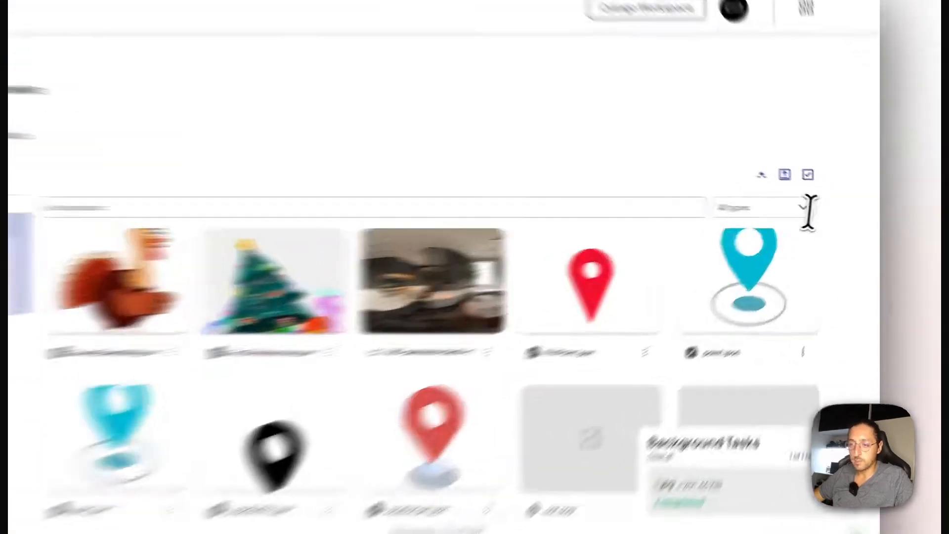
# Filter the workspace assets by the Video type, and clear the filter again
pyautogui.click(829, 211)
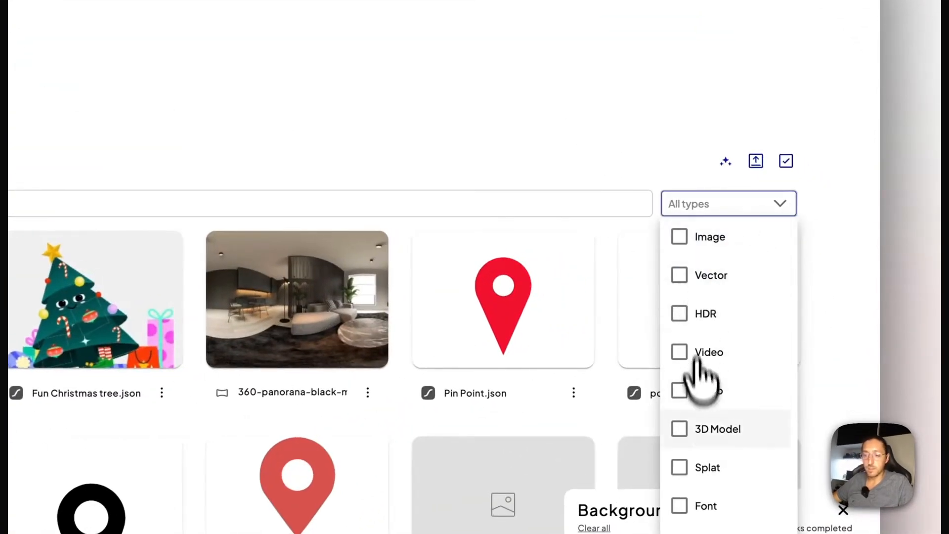
pyautogui.scroll(-1, 701, 395)
pyautogui.scroll(1, 701, 407)
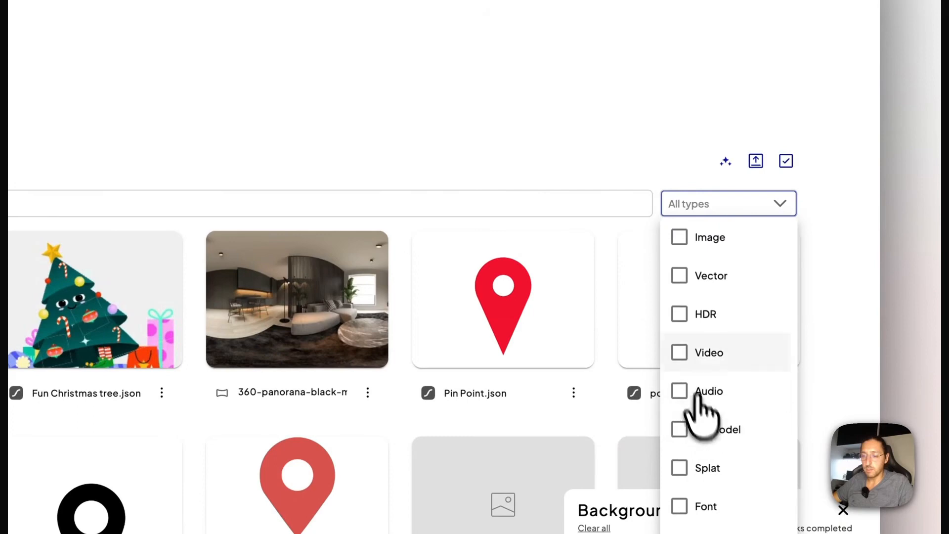
pyautogui.click(680, 352)
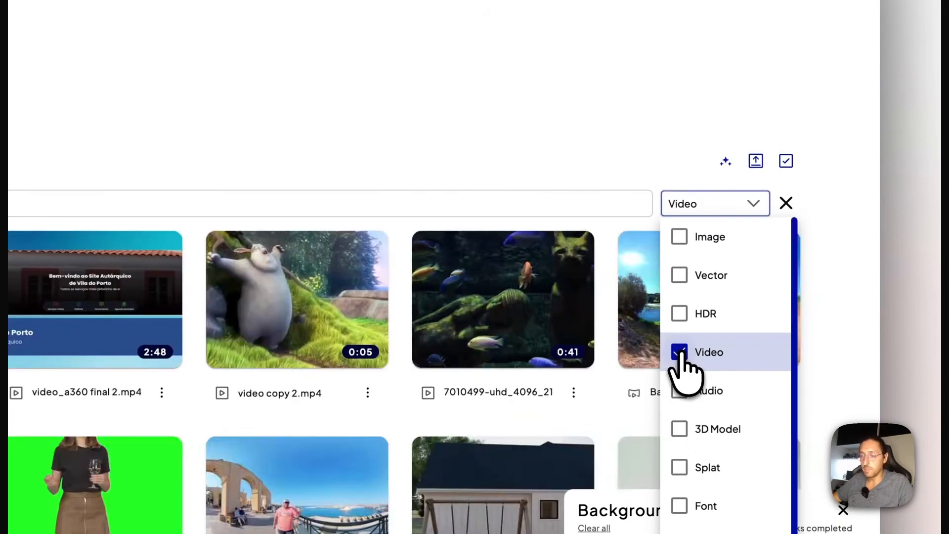
pyautogui.click(681, 352)
pyautogui.click(659, 131)
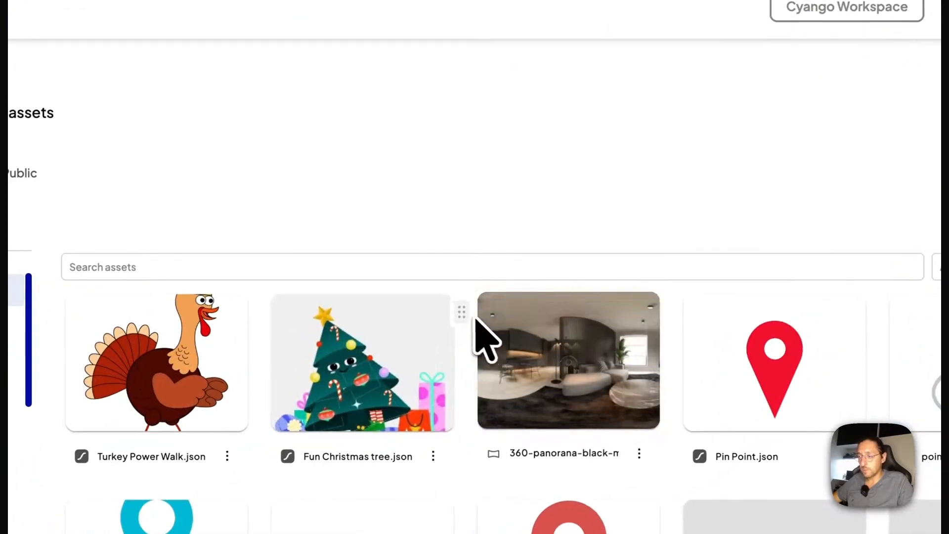
# Reorder the assets in My Uploads so that the 360 panorama of the black minimalist interior comes first
pyautogui.moveTo(528, 342)
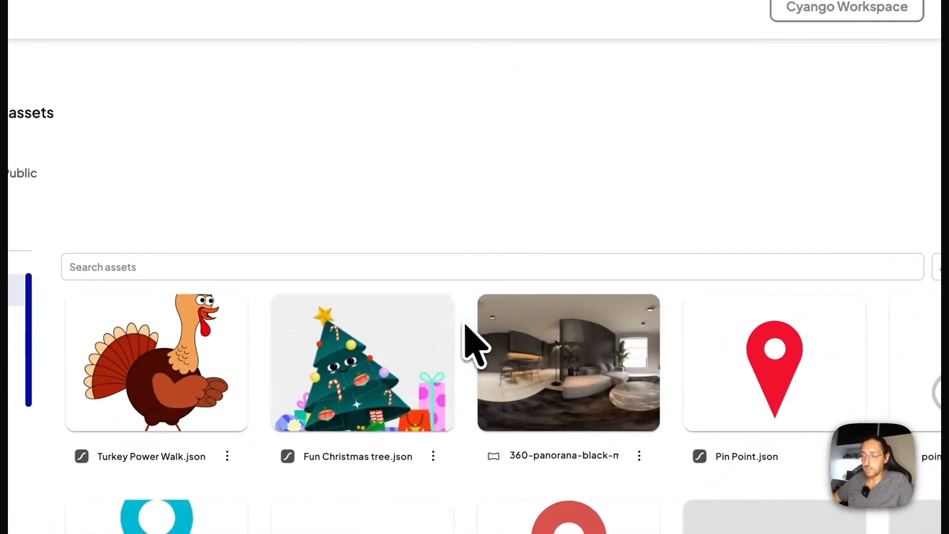
pyautogui.moveTo(455, 282); pyautogui.dragTo(313, 306)
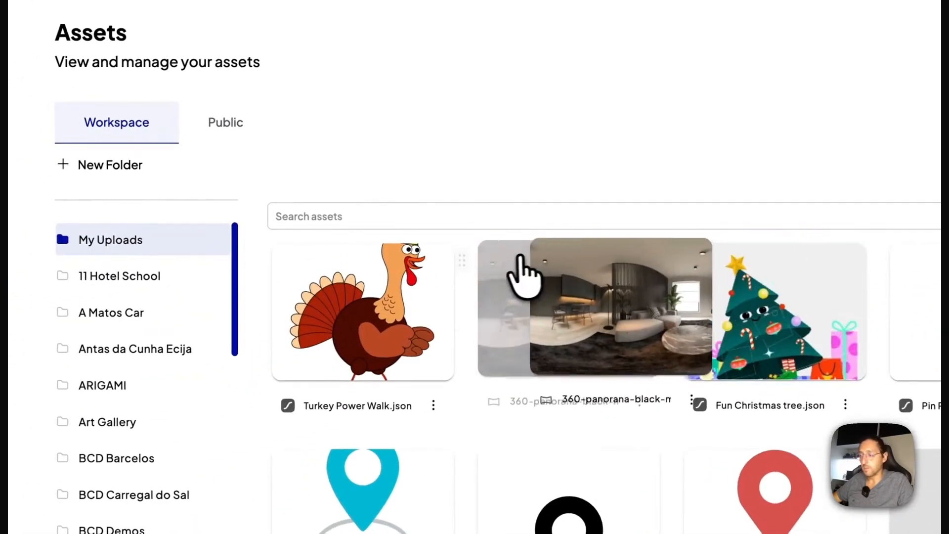
pyautogui.moveTo(524, 274); pyautogui.dragTo(277, 281)
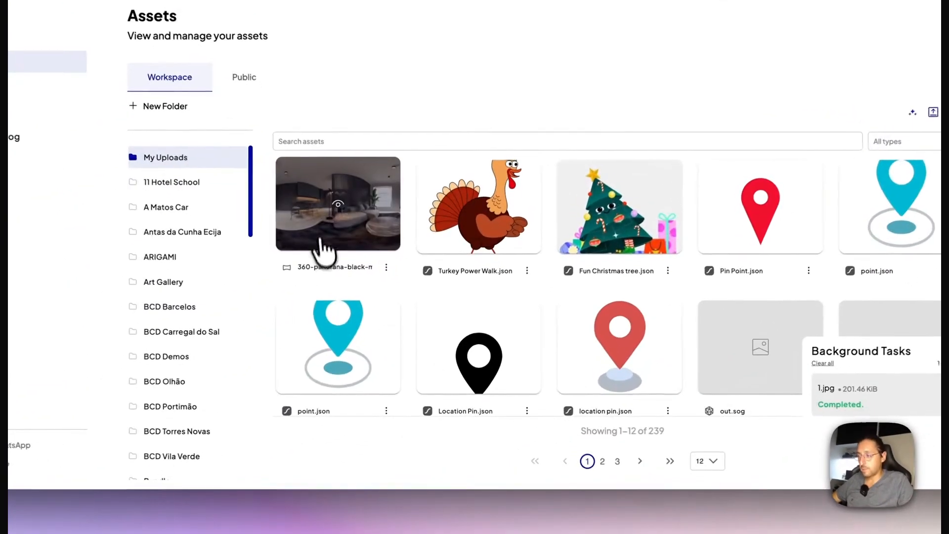
# Preview the 360 panorama asset, review its details, look around it in the panoramic view, and close the preview
pyautogui.click(338, 204)
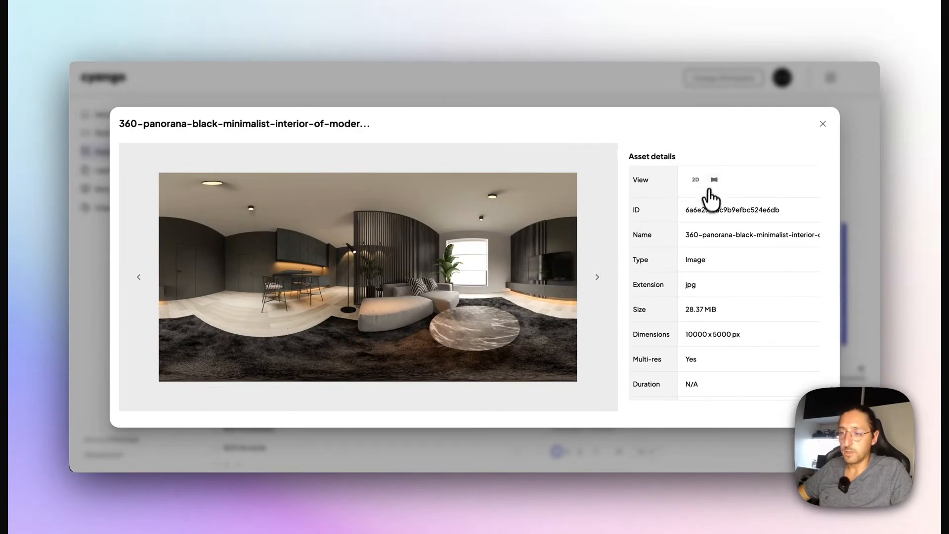
pyautogui.scroll(-3, 685, 240)
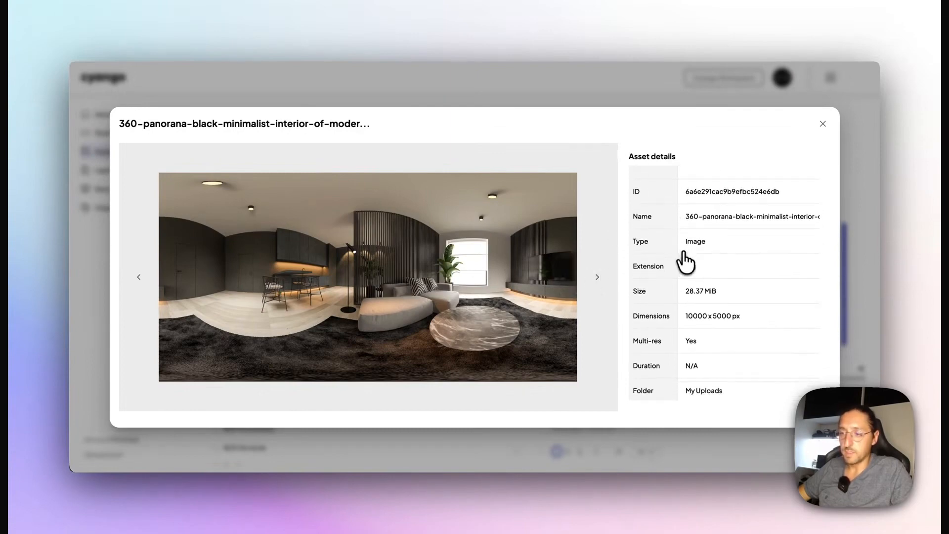
pyautogui.scroll(3, 694, 229)
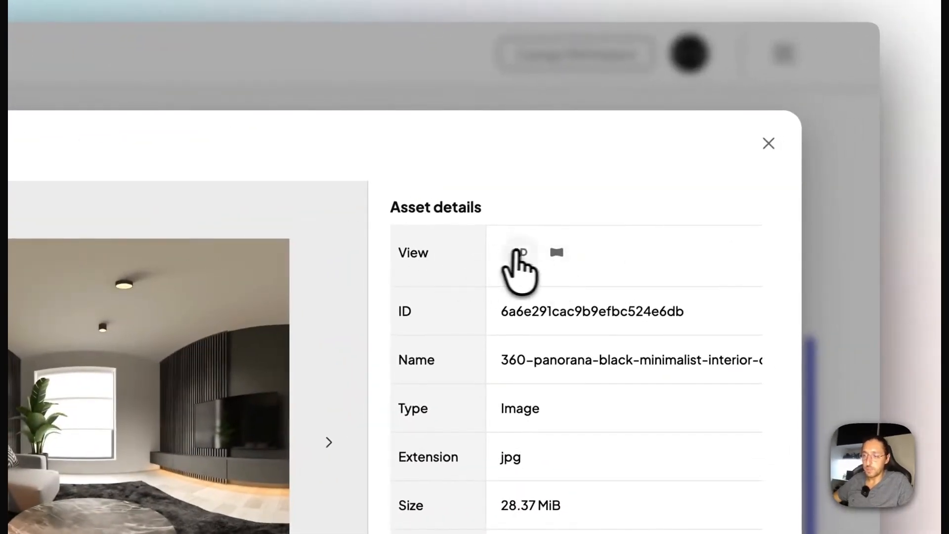
pyautogui.click(556, 252)
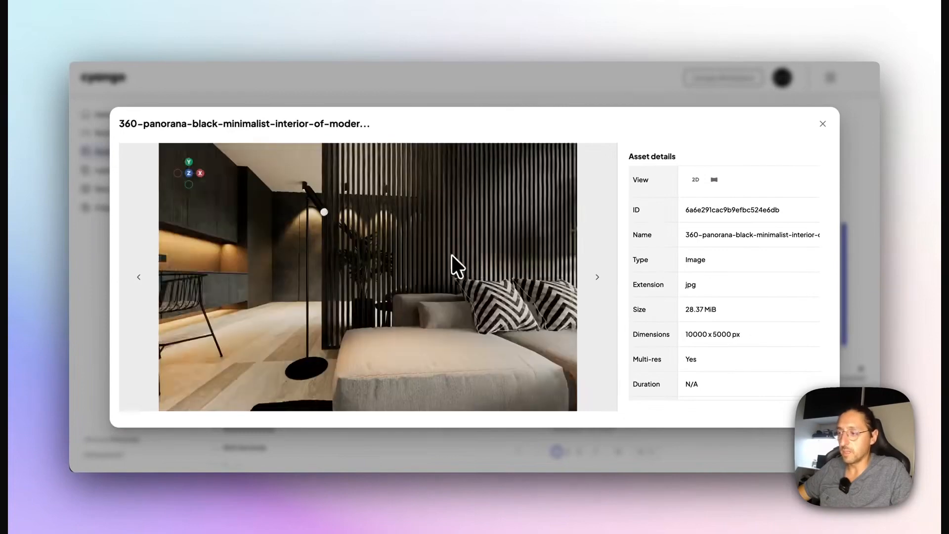
pyautogui.moveTo(451, 255); pyautogui.dragTo(373, 286)
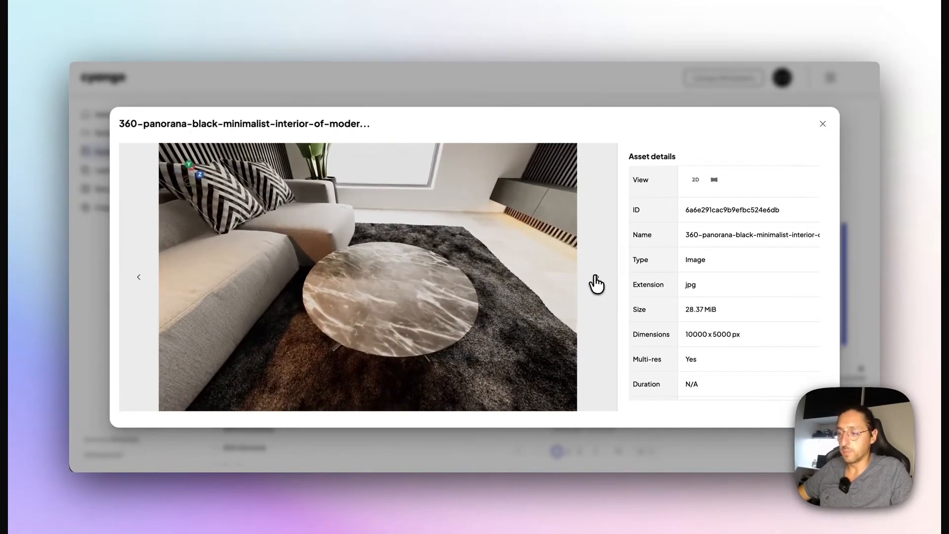
pyautogui.click(596, 278)
pyautogui.press('Escape')
# Switch to the public Pexels assets, preview the first landscape photo and copy its credits
pyautogui.click(298, 163)
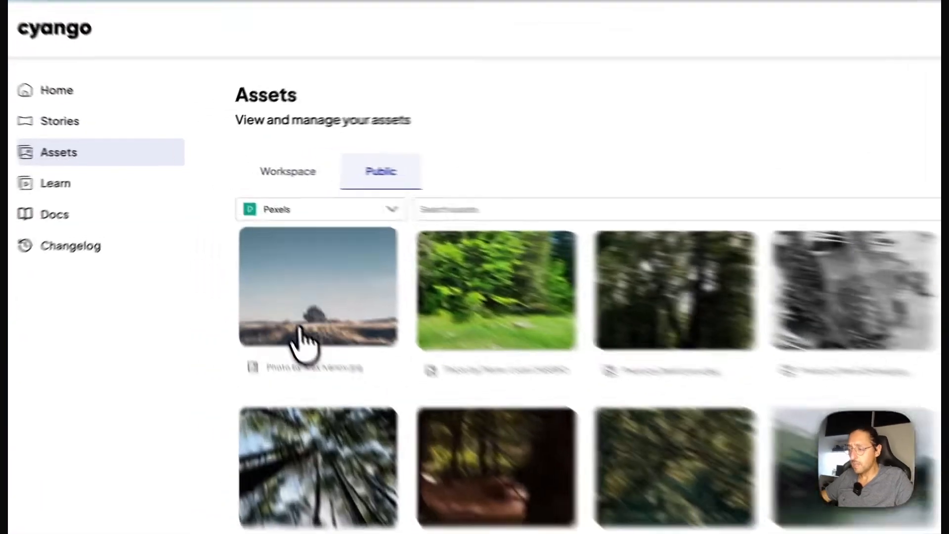
pyautogui.moveTo(278, 255)
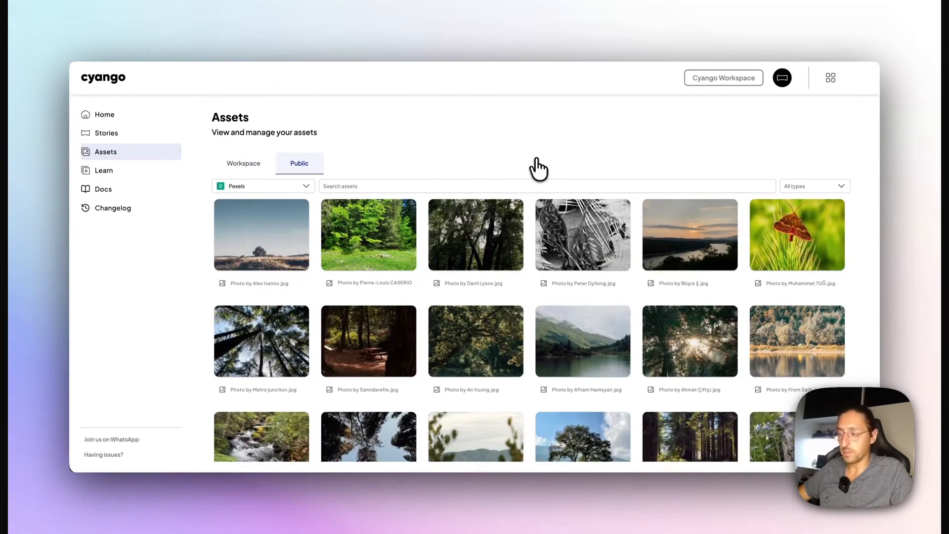
pyautogui.moveTo(355, 236)
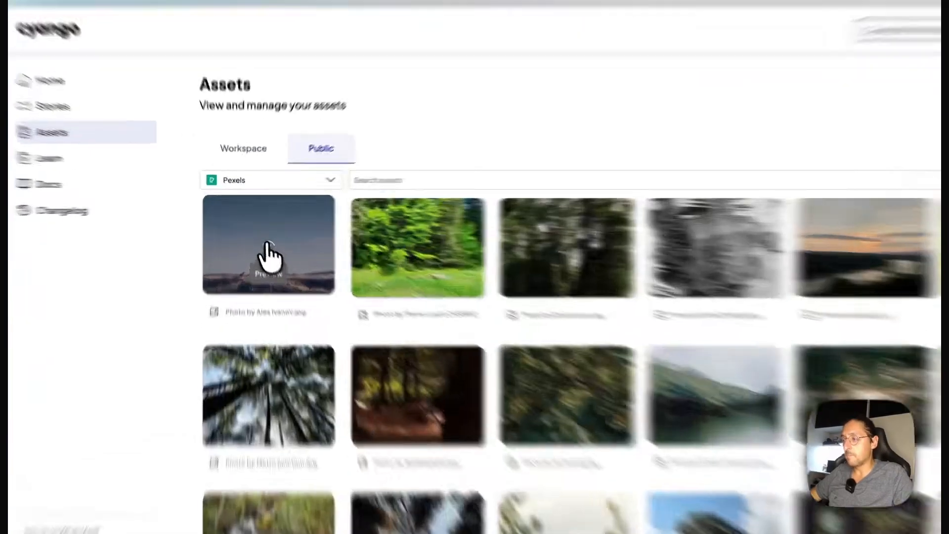
pyautogui.click(262, 242)
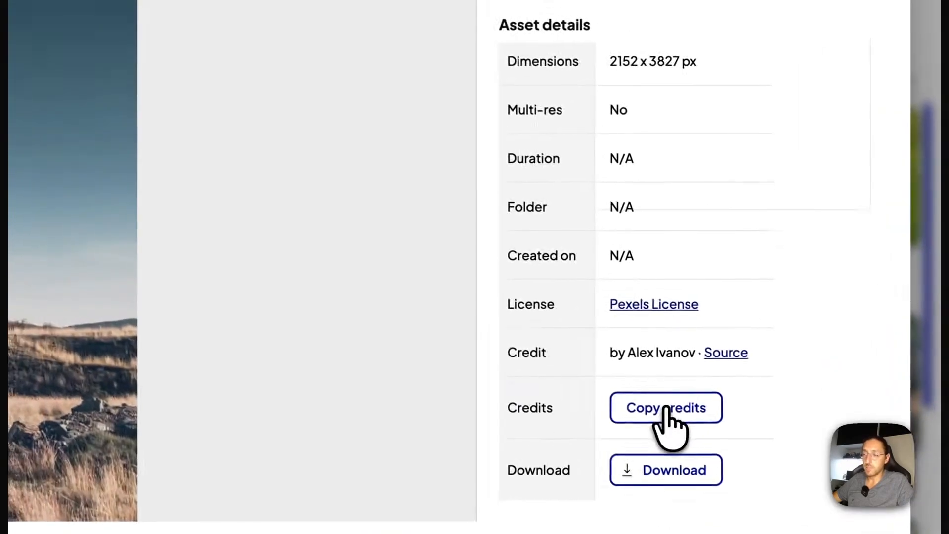
pyautogui.click(554, 354)
pyautogui.click(342, 110)
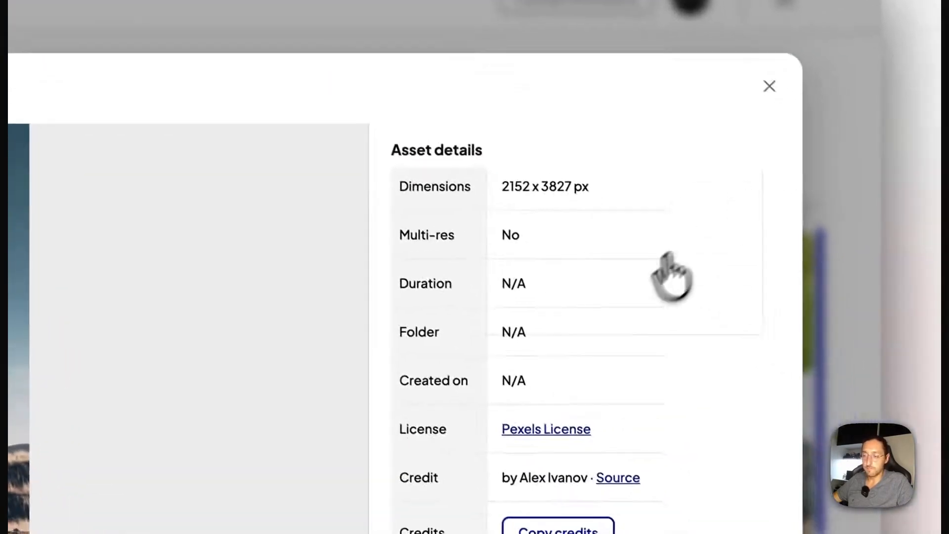
pyautogui.scroll(1, 732, 410)
# Change the public asset source to Poly Haven and preview the Moonless Golf HDR
pyautogui.click(655, 378)
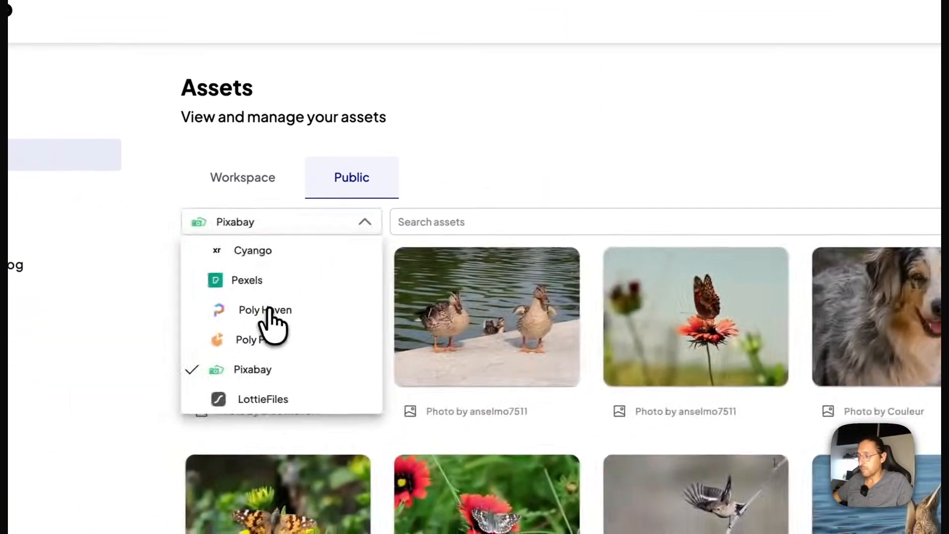
pyautogui.click(269, 310)
pyautogui.click(554, 269)
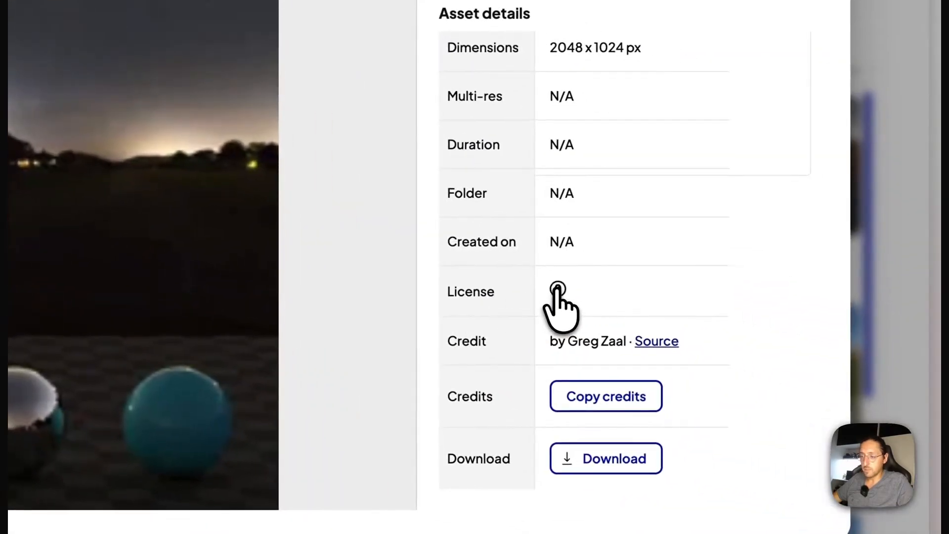
# Open the HDR's licence page, skim the CC0 1.0 deed, and return to the public assets
pyautogui.click(557, 289)
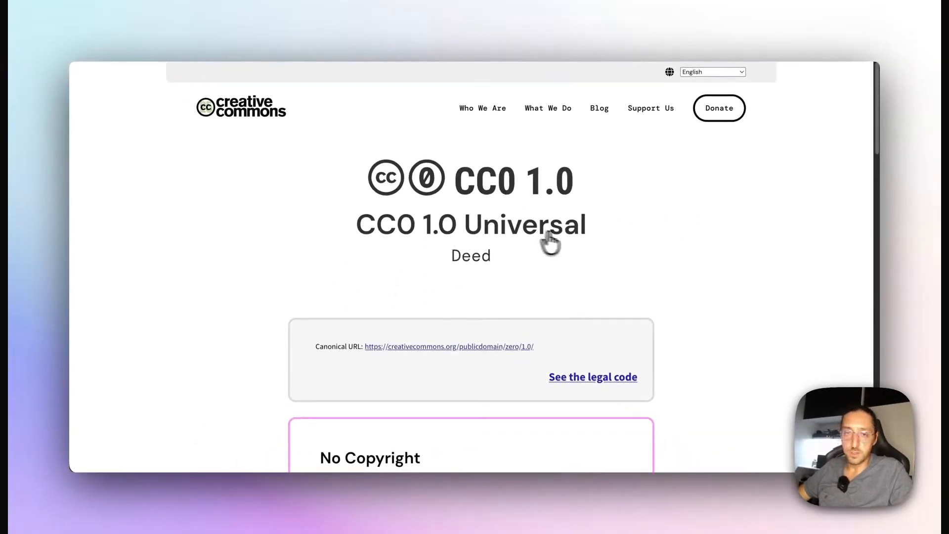
pyautogui.scroll(-4, 490, 241)
pyautogui.scroll(4, 475, 242)
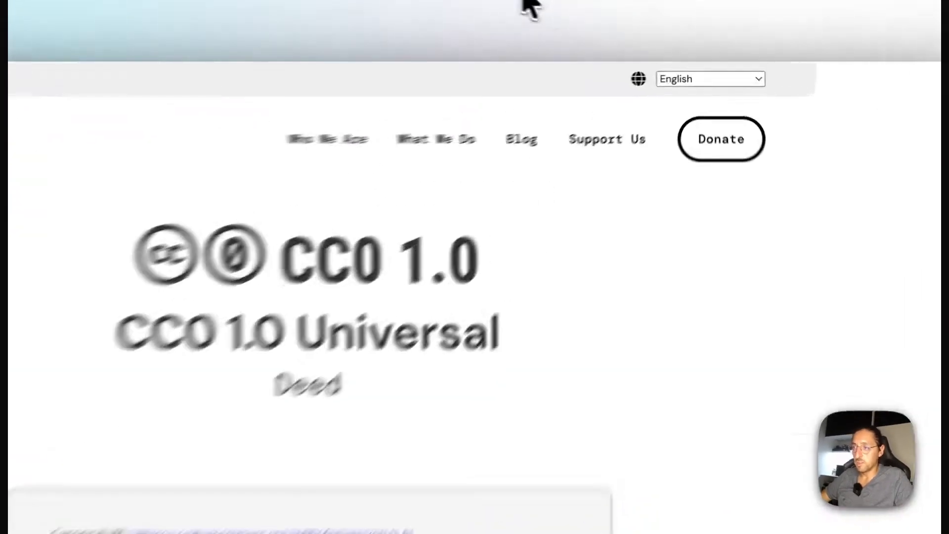
pyautogui.click(602, 21)
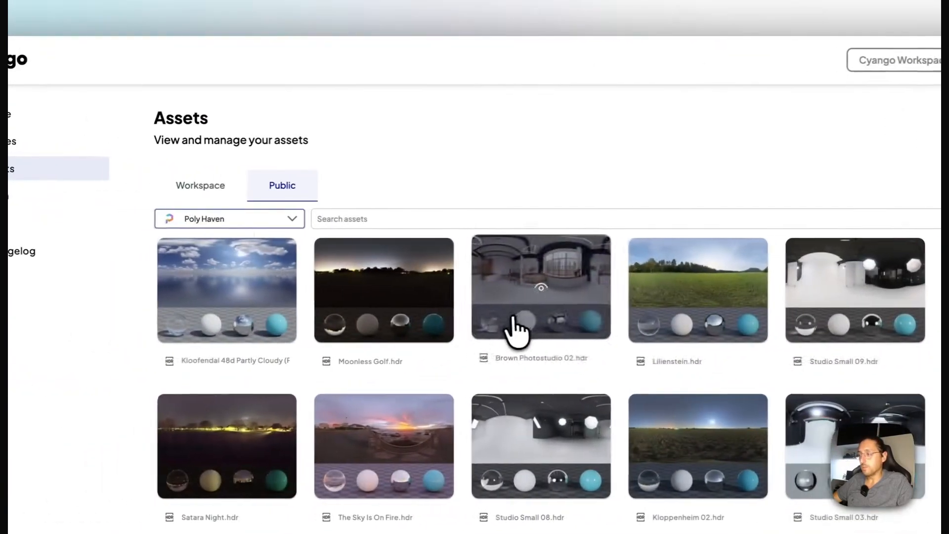
# Filter the Poly Haven assets by Image, replace that filter with 3D Model, and browse the models
pyautogui.click(285, 221)
pyautogui.click(434, 143)
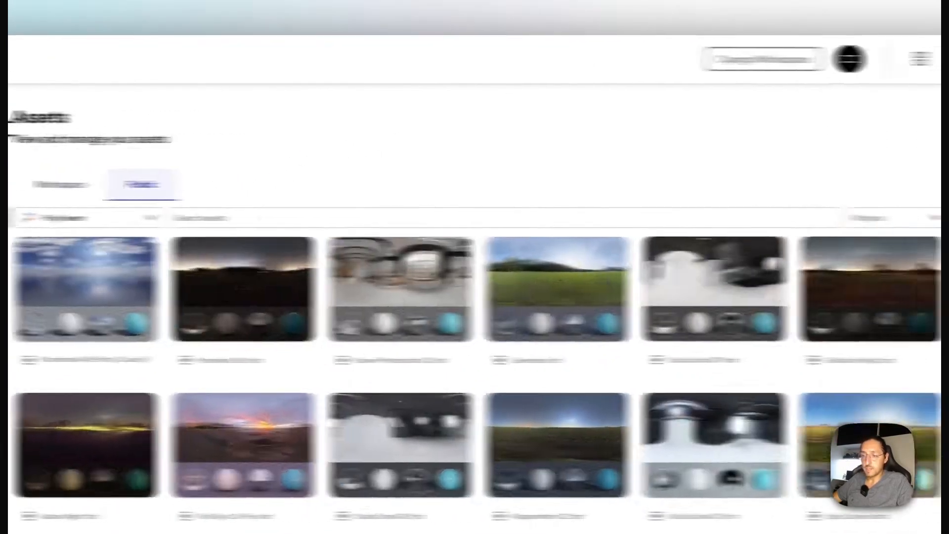
pyautogui.click(865, 217)
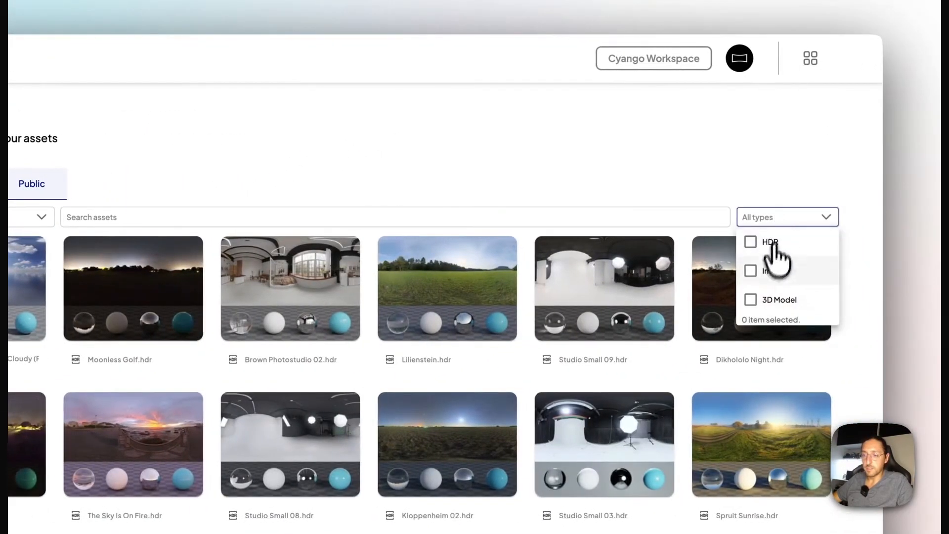
pyautogui.click(759, 271)
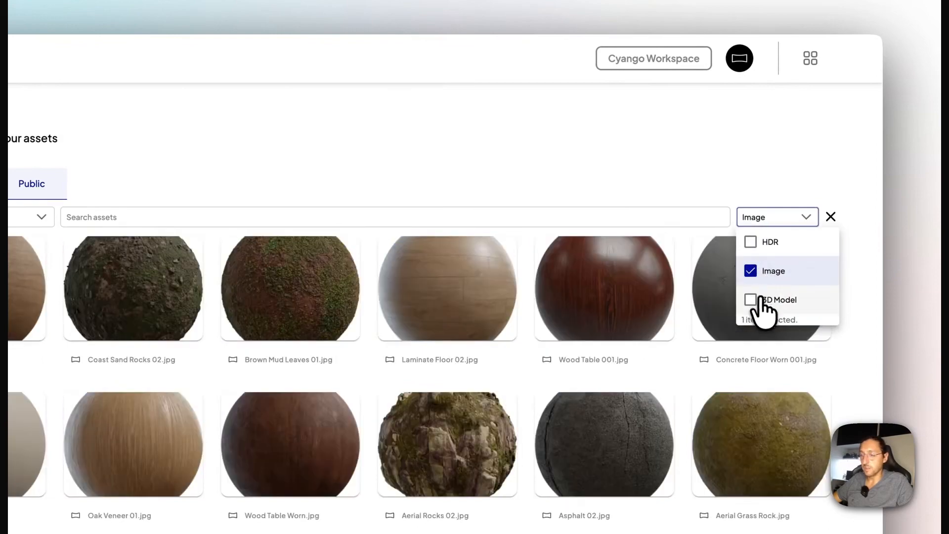
pyautogui.click(753, 274)
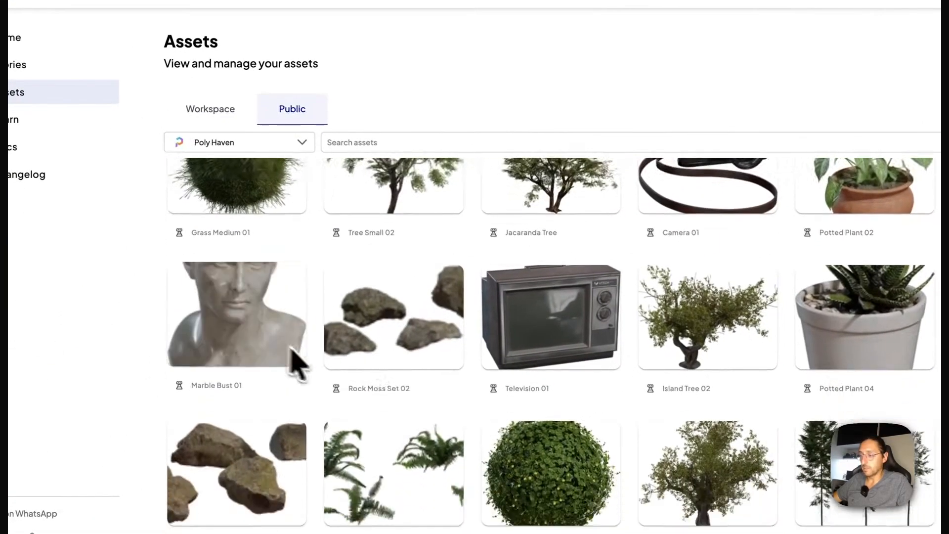
pyautogui.scroll(2, 292, 356)
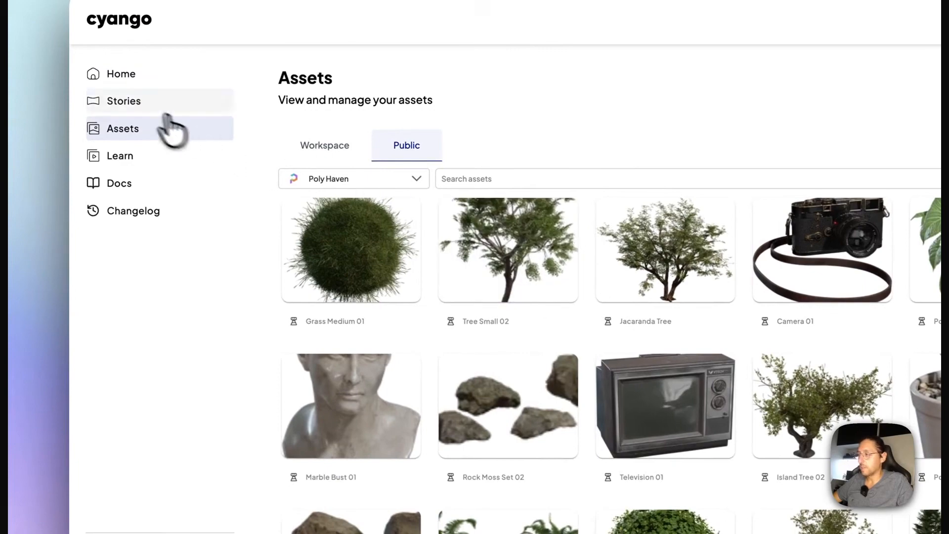
# Go to the Tests folder in Stories and open one of its stories in the editor
pyautogui.click(141, 104)
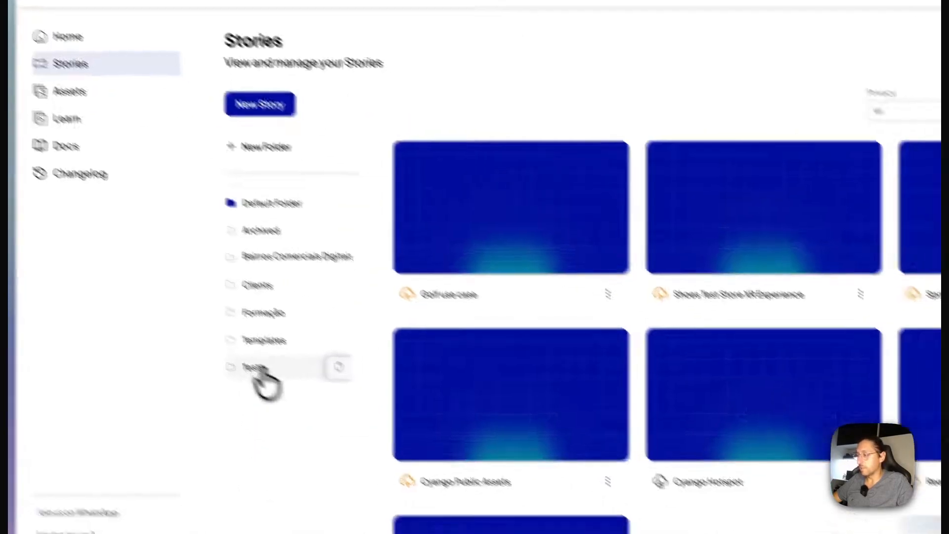
pyautogui.click(312, 405)
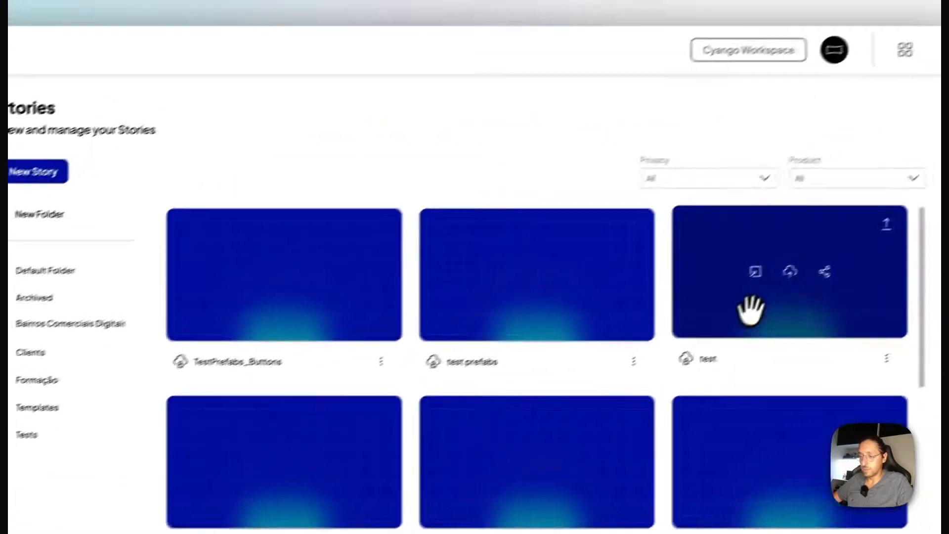
pyautogui.click(937, 213)
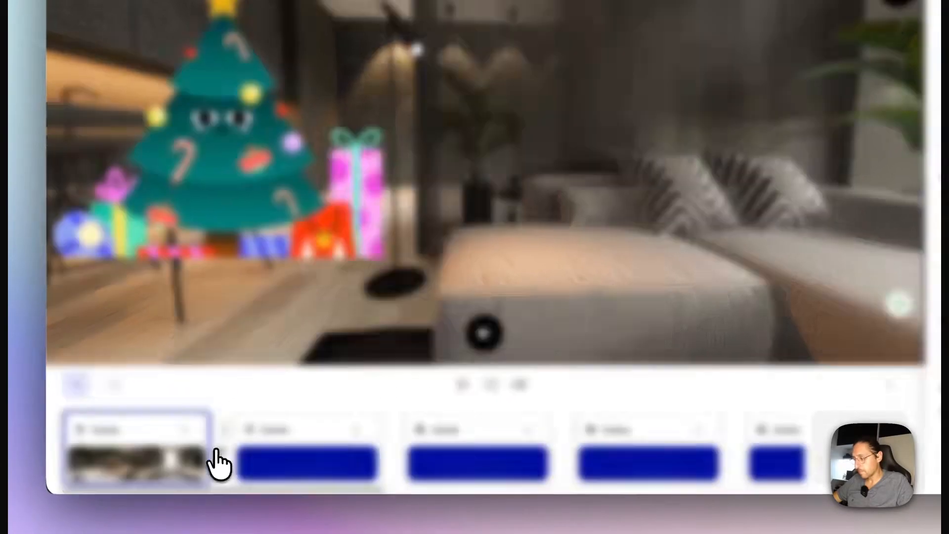
# Insert a Free World scene after the first scene and place Poly Haven's Potted Plant 02 model in it
pyautogui.click(216, 452)
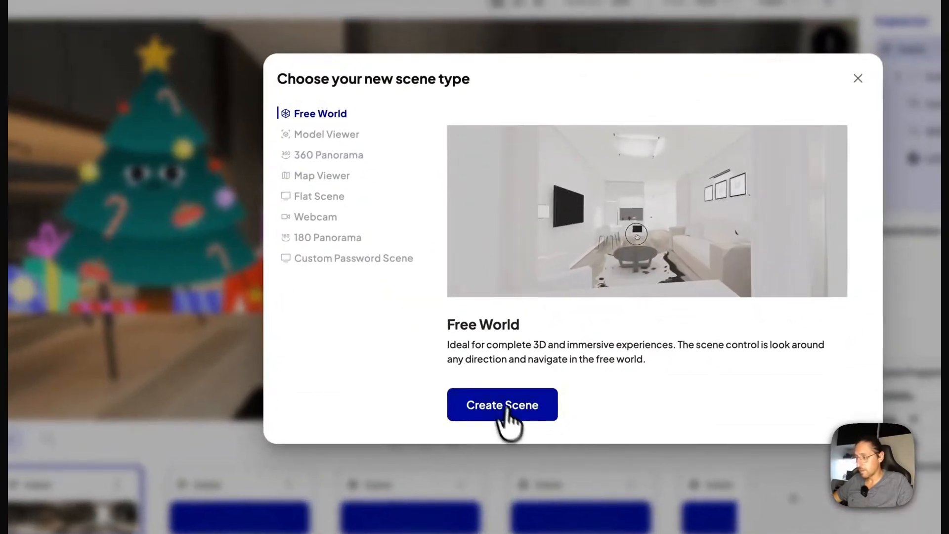
pyautogui.click(502, 405)
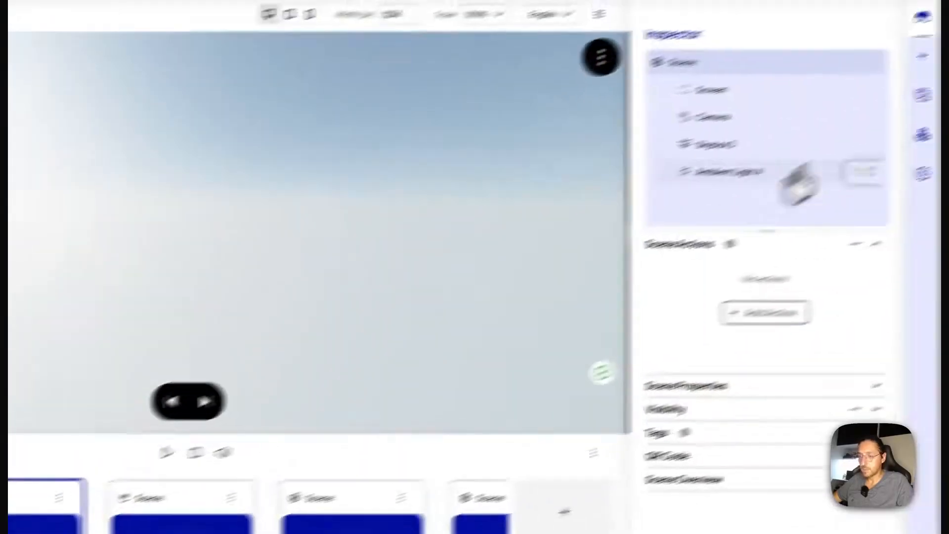
pyautogui.click(863, 123)
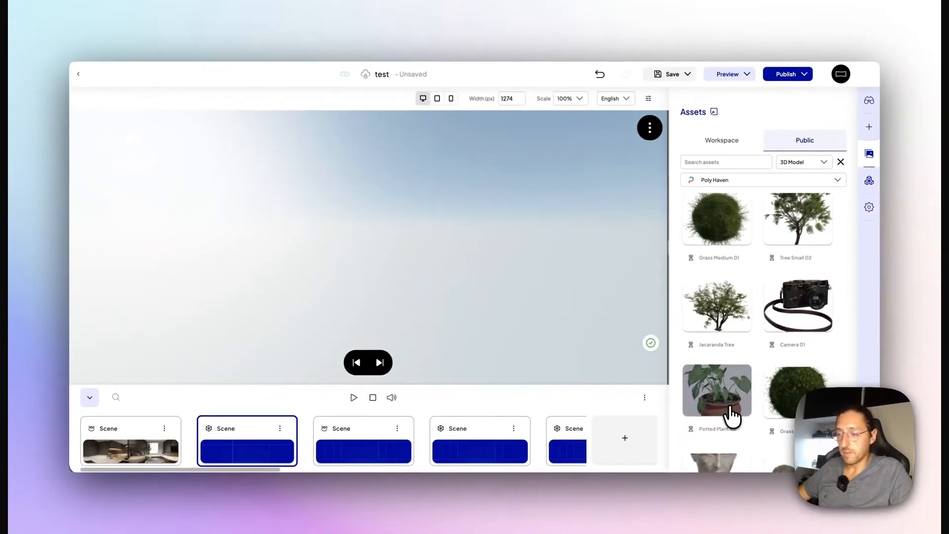
pyautogui.moveTo(717, 393); pyautogui.dragTo(385, 291)
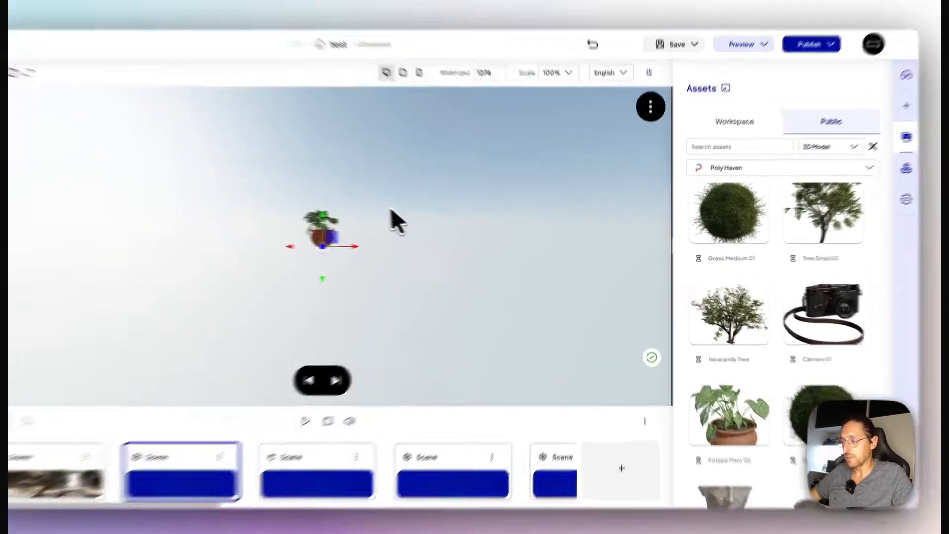
pyautogui.scroll(10, 389, 339)
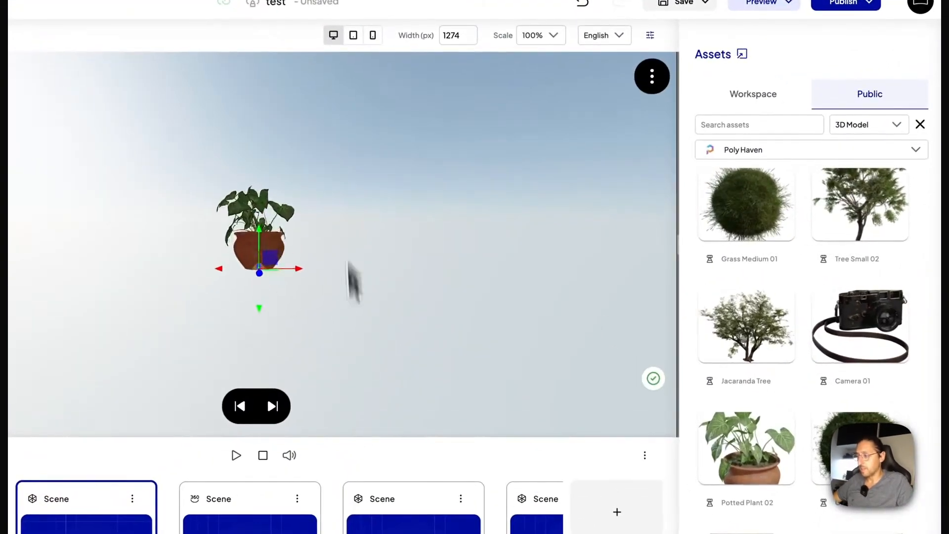
pyautogui.moveTo(427, 257); pyautogui.dragTo(431, 267)
pyautogui.scroll(8, 387, 269)
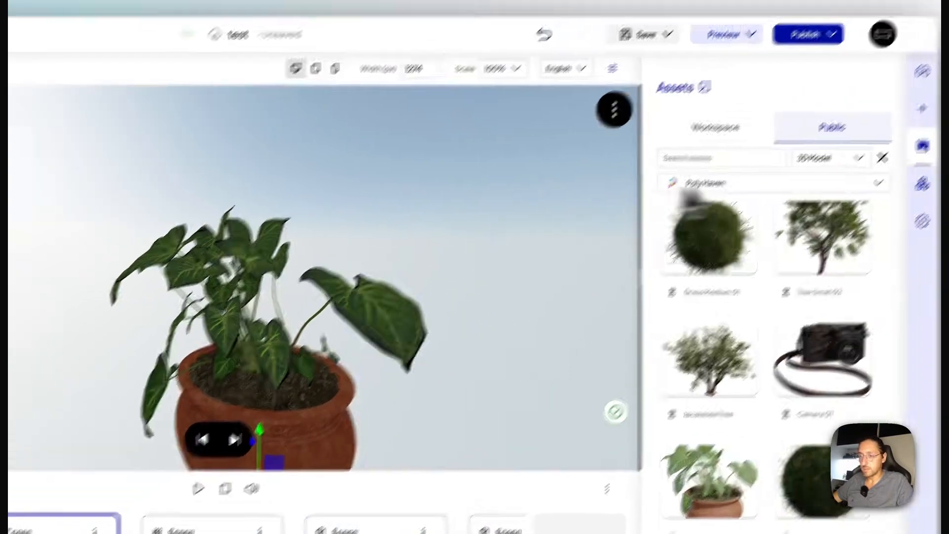
# Filter the Poly Haven assets by HDR instead of 3D Model and apply the Kloofendal 48d HDR to the scene
pyautogui.click(852, 124)
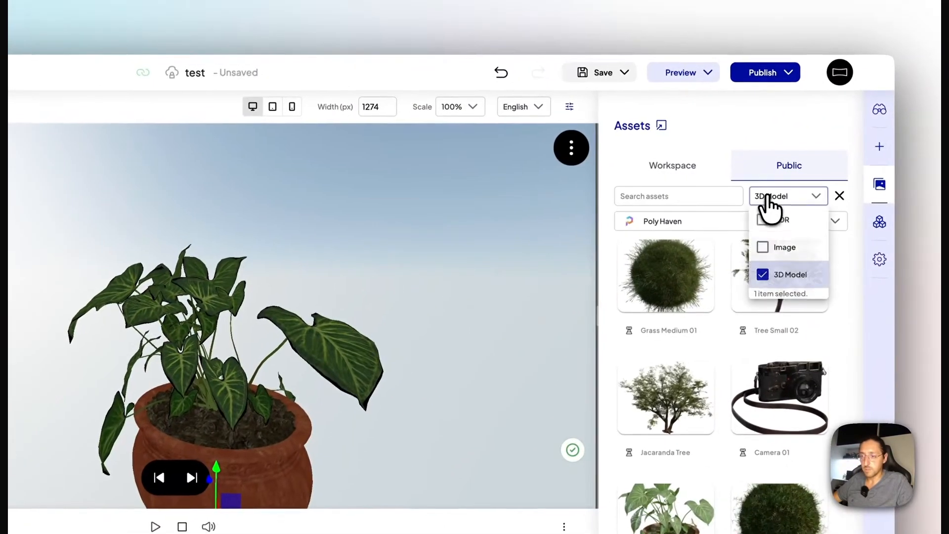
pyautogui.click(846, 293)
pyautogui.click(763, 276)
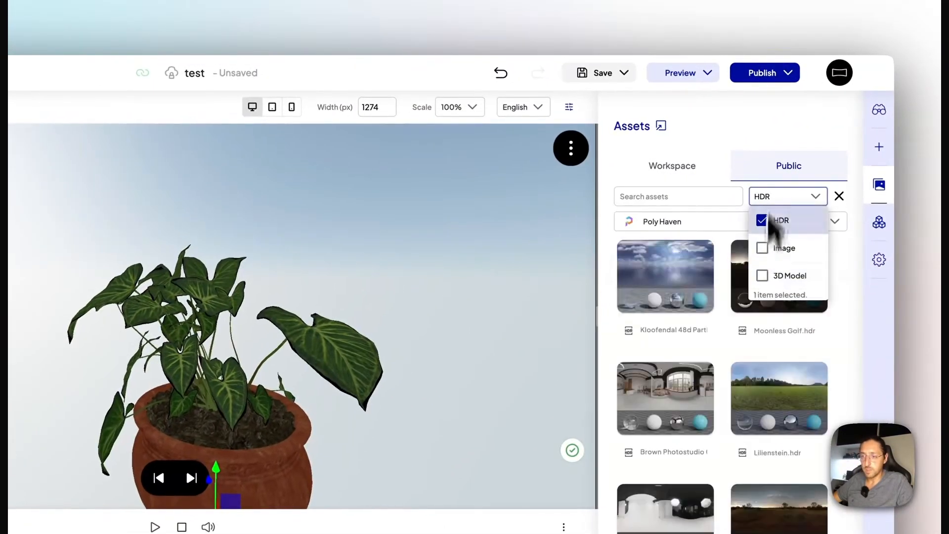
pyautogui.moveTo(672, 279); pyautogui.dragTo(402, 292)
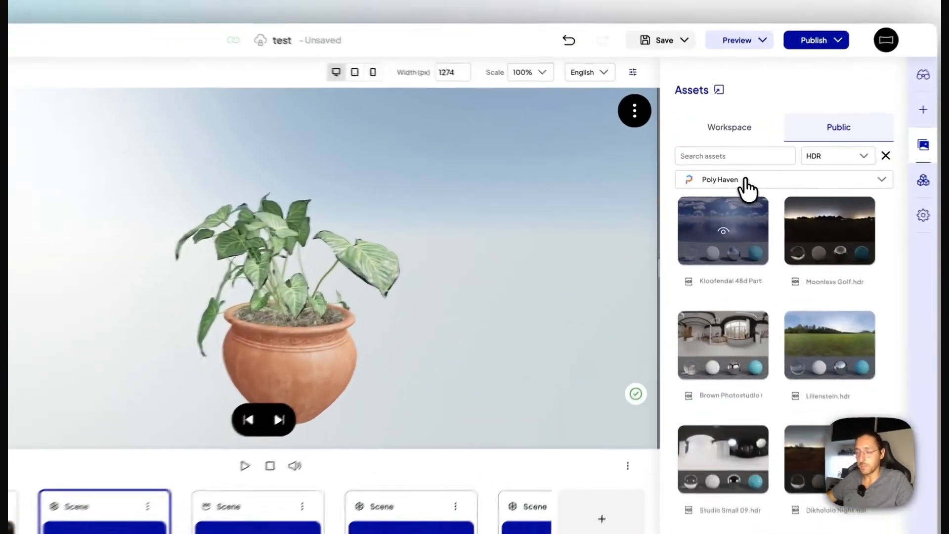
# Change the public asset source to LottieFiles, place the Alphabet A animation beside the plant, and play the scene
pyautogui.click(734, 180)
pyautogui.click(742, 303)
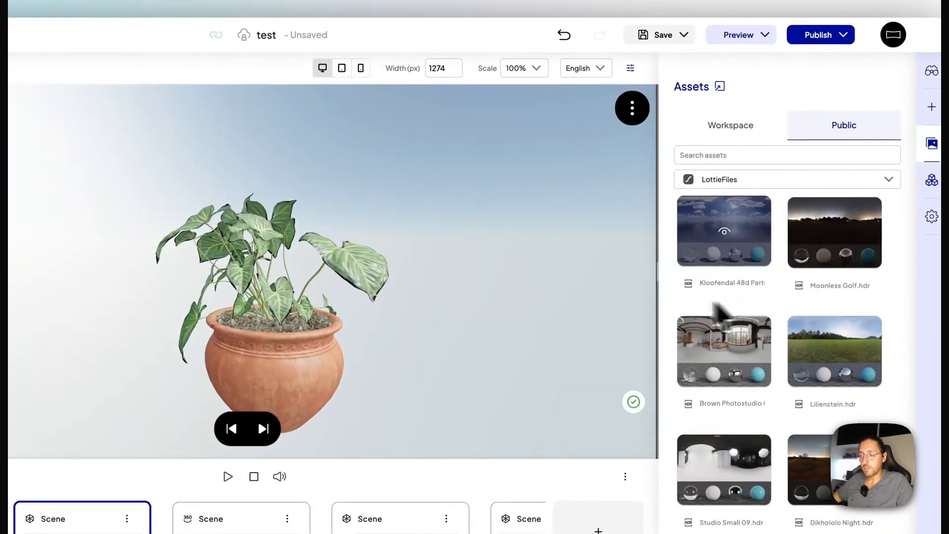
pyautogui.moveTo(359, 306); pyautogui.dragTo(359, 306)
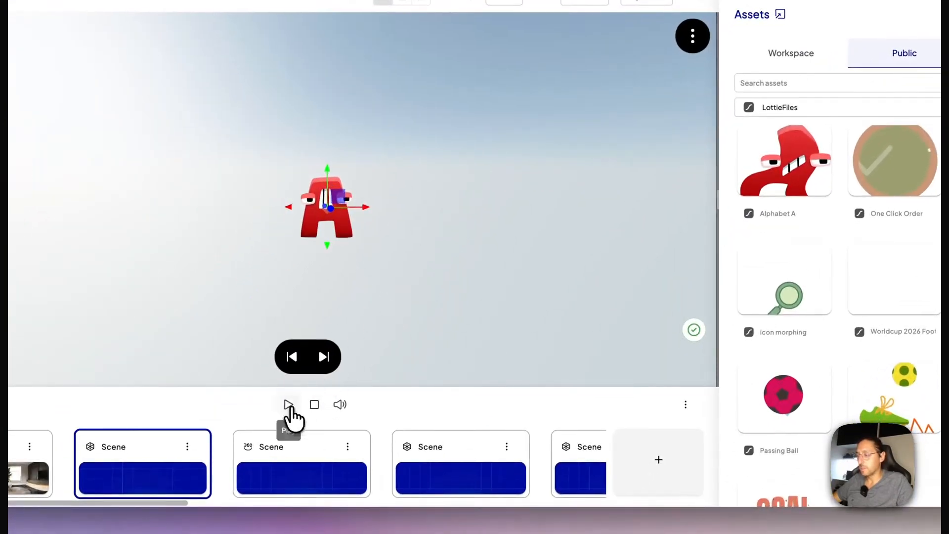
pyautogui.click(289, 405)
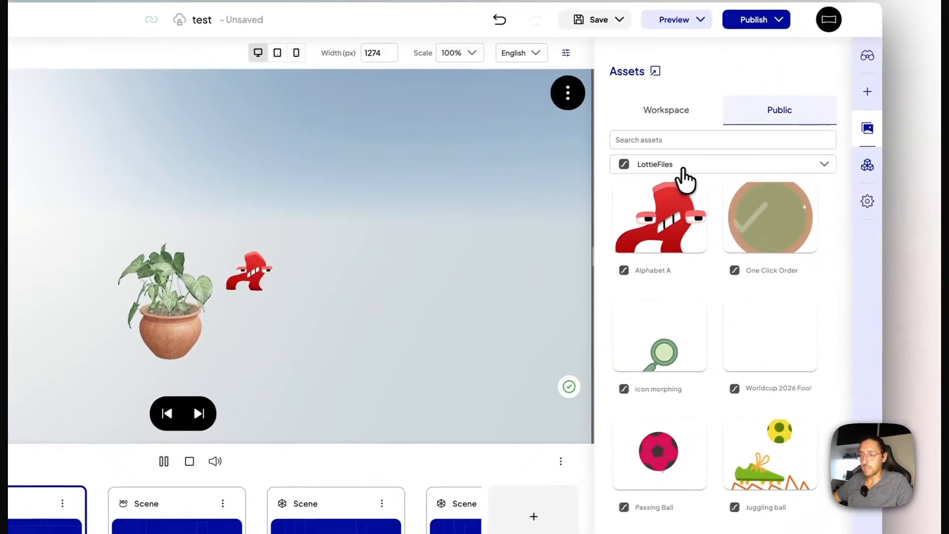
# Browse the workspace assets in My Uploads and look at the options available for Alphabet A
pyautogui.click(807, 109)
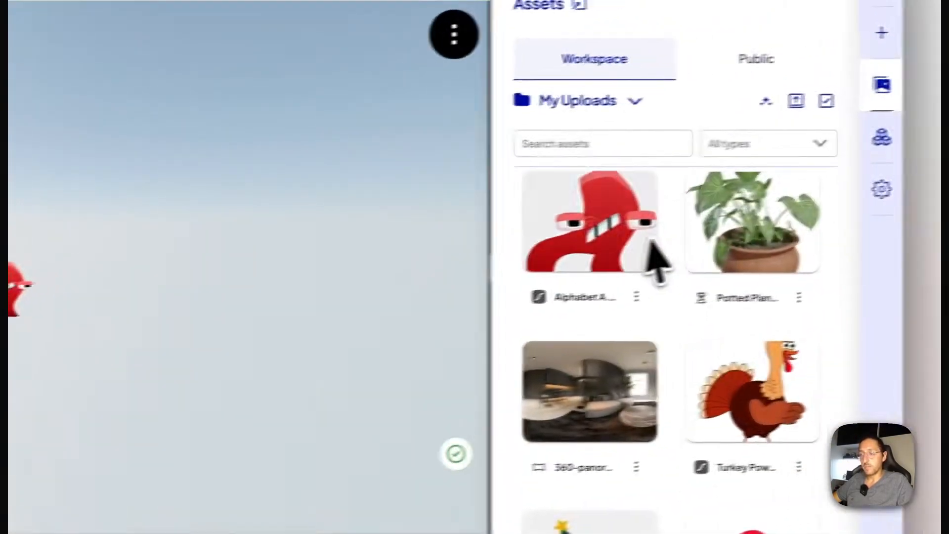
pyautogui.scroll(-3, 583, 390)
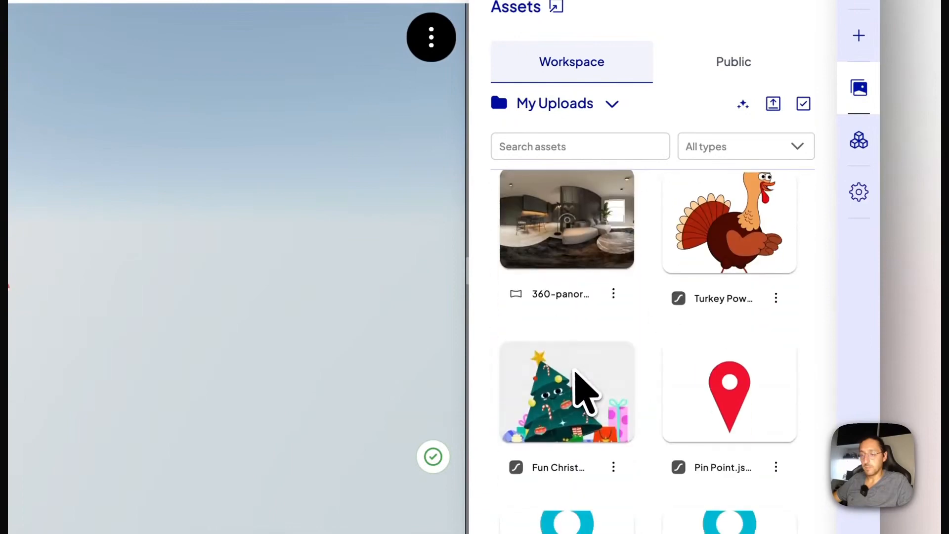
pyautogui.scroll(3, 586, 393)
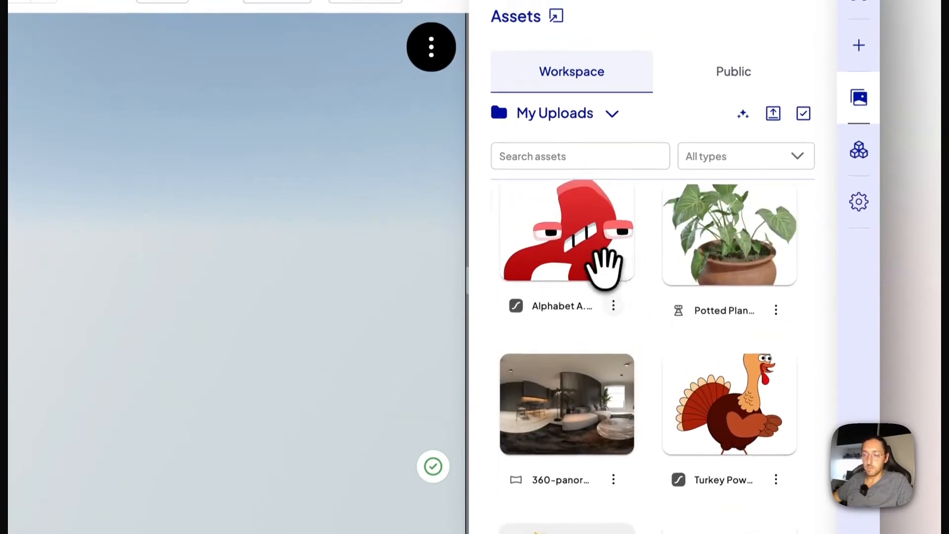
pyautogui.rightClick(603, 262)
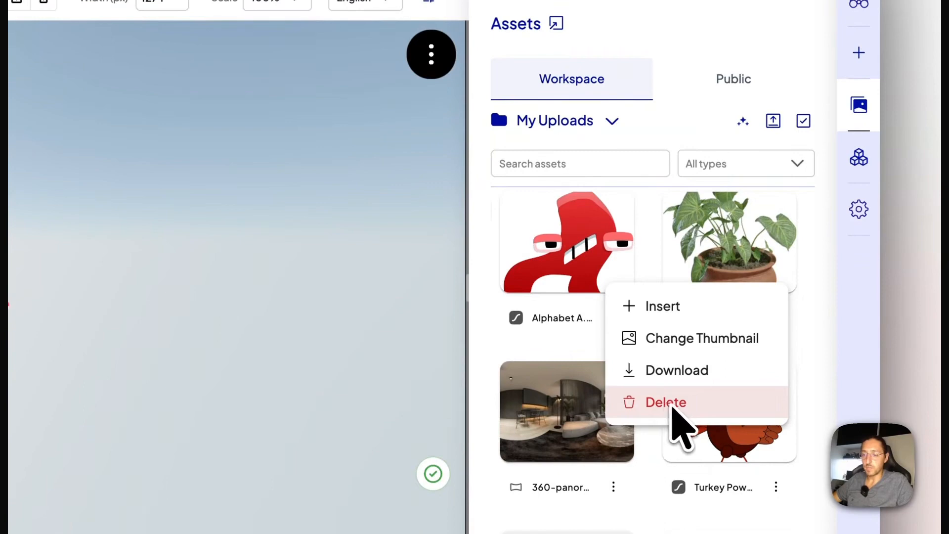
pyautogui.click(669, 119)
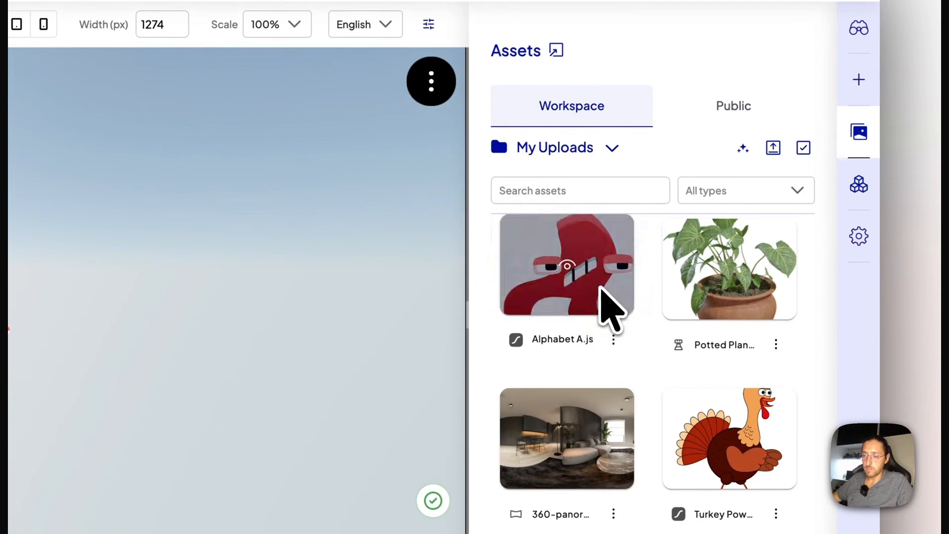
# Select the turkey, Christmas tree, Pin Point and first point.json assets, review their shared options, and clear the selection
pyautogui.click(611, 322)
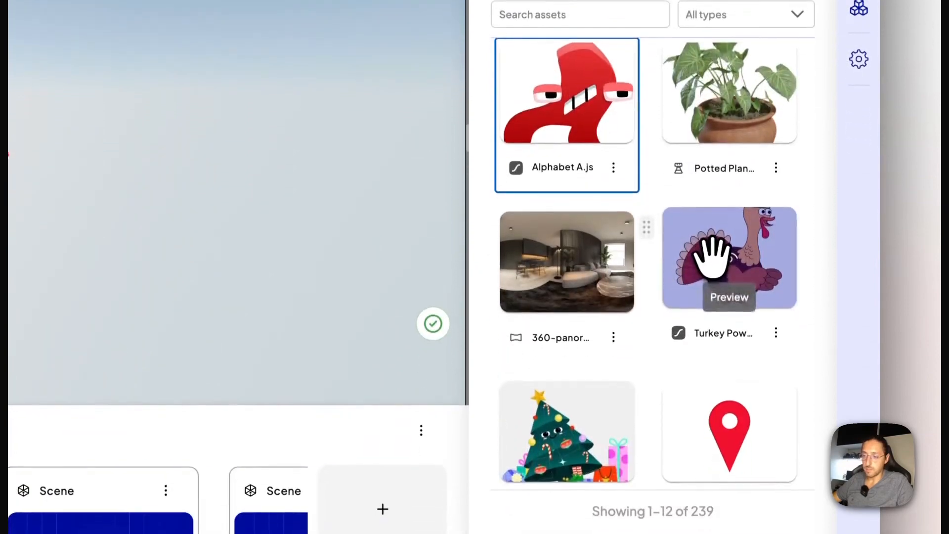
pyautogui.scroll(-3, 672, 494)
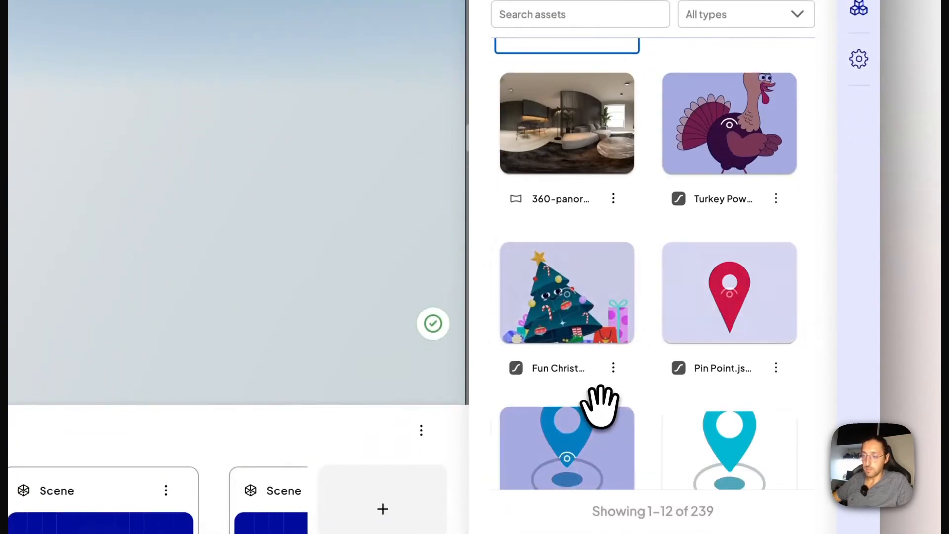
pyautogui.rightClick(696, 148)
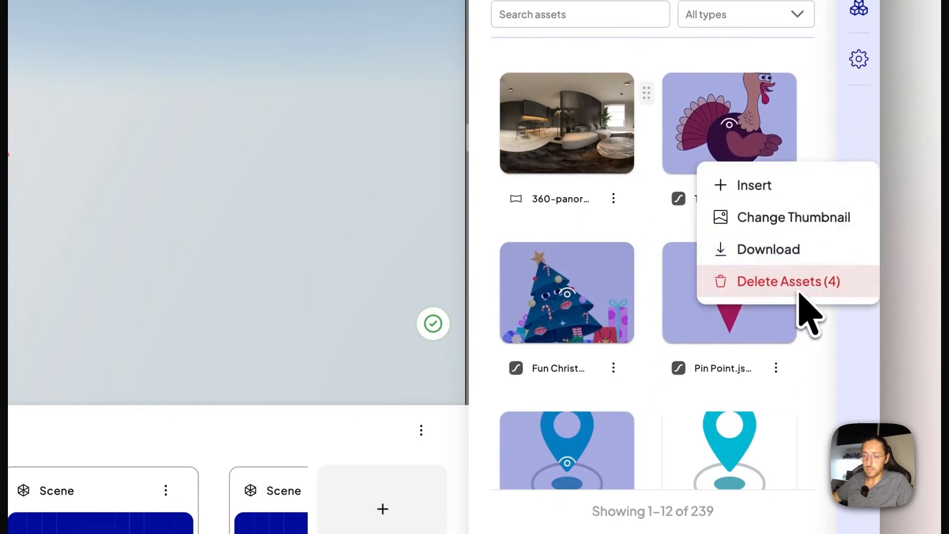
pyautogui.click(863, 126)
pyautogui.click(860, 129)
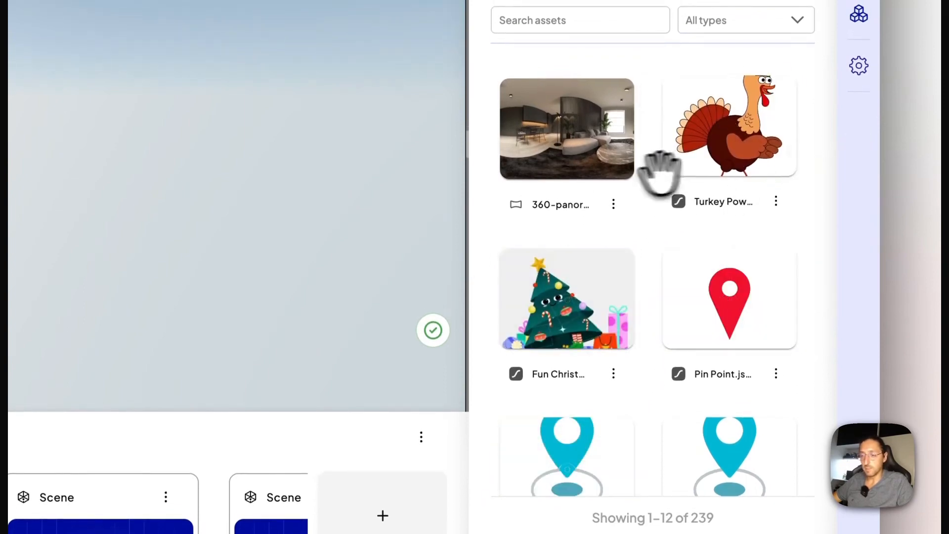
# Select the non-adjacent 360 panorama, Pin Point, first point.json and red location pin assets, and check the options for the selection
pyautogui.click(572, 155)
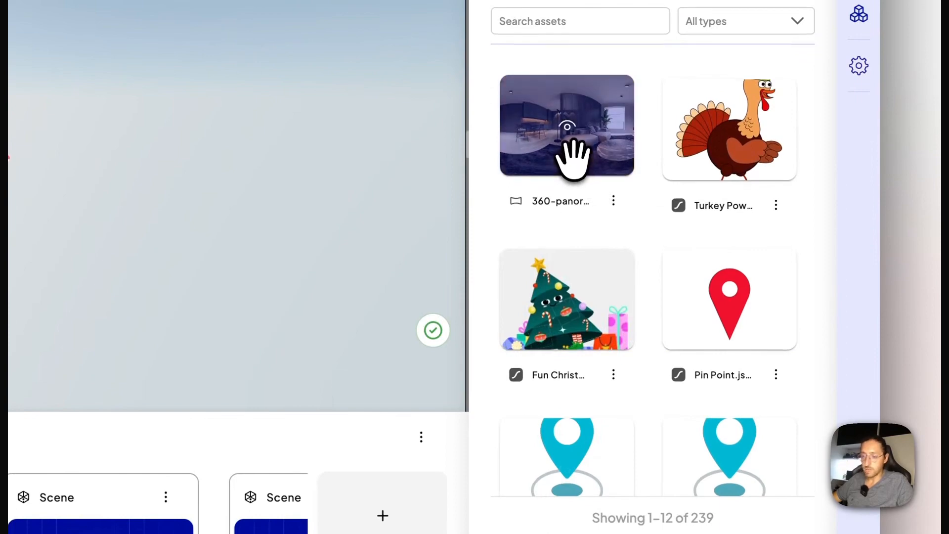
pyautogui.keyDown('ctrl'); pyautogui.click(694, 320); pyautogui.keyUp('ctrl')
pyautogui.scroll(-3, 679, 321)
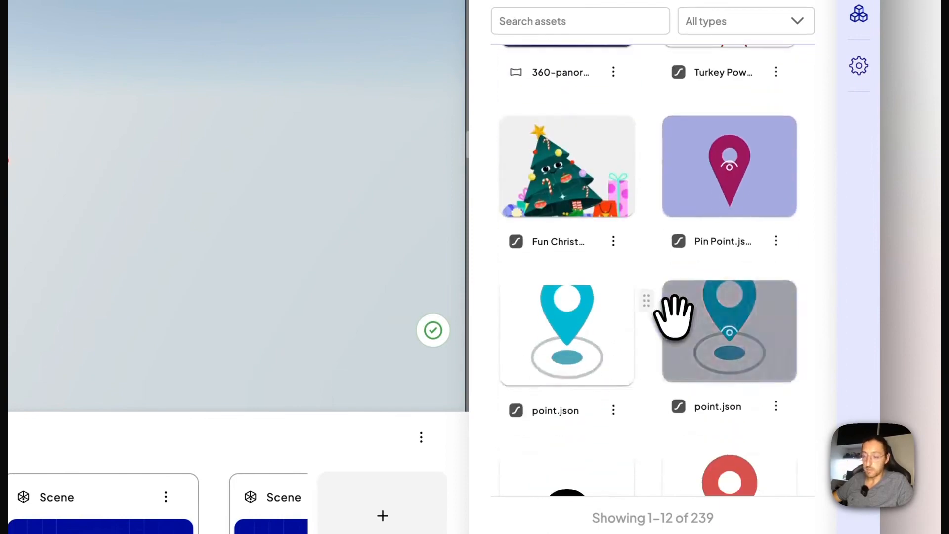
pyautogui.keyDown('ctrl'); pyautogui.click(578, 364); pyautogui.keyUp('ctrl')
pyautogui.scroll(-3, 618, 371)
pyautogui.keyDown('ctrl'); pyautogui.click(698, 328); pyautogui.keyUp('ctrl')
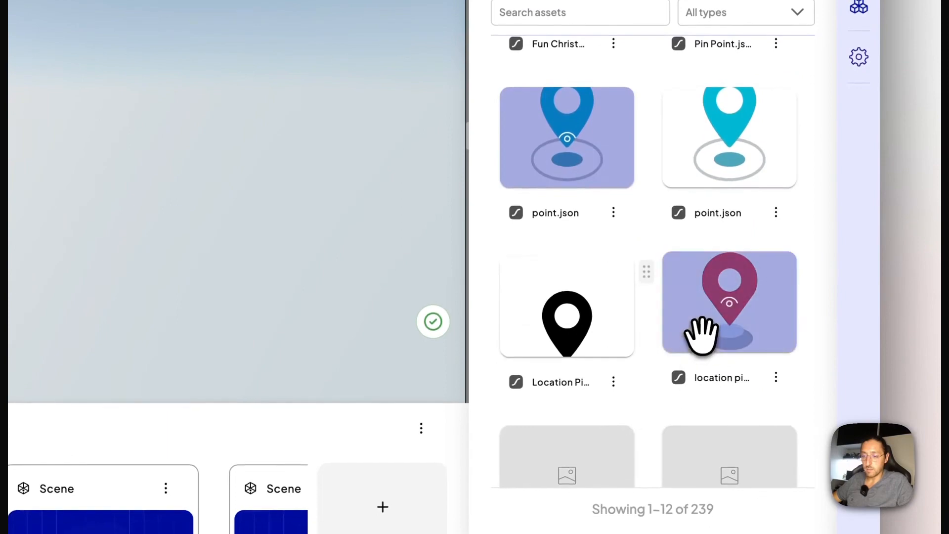
pyautogui.scroll(5, 629, 339)
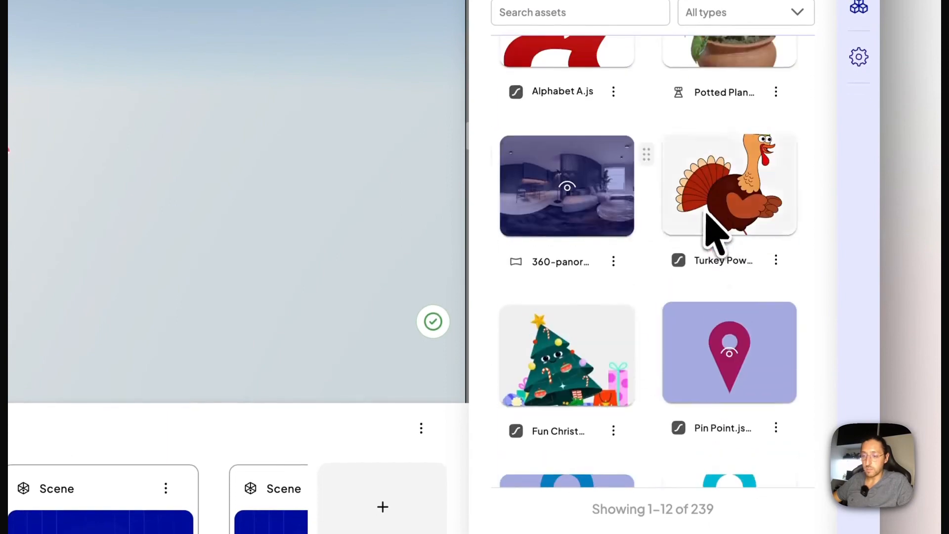
pyautogui.rightClick(612, 211)
pyautogui.click(848, 199)
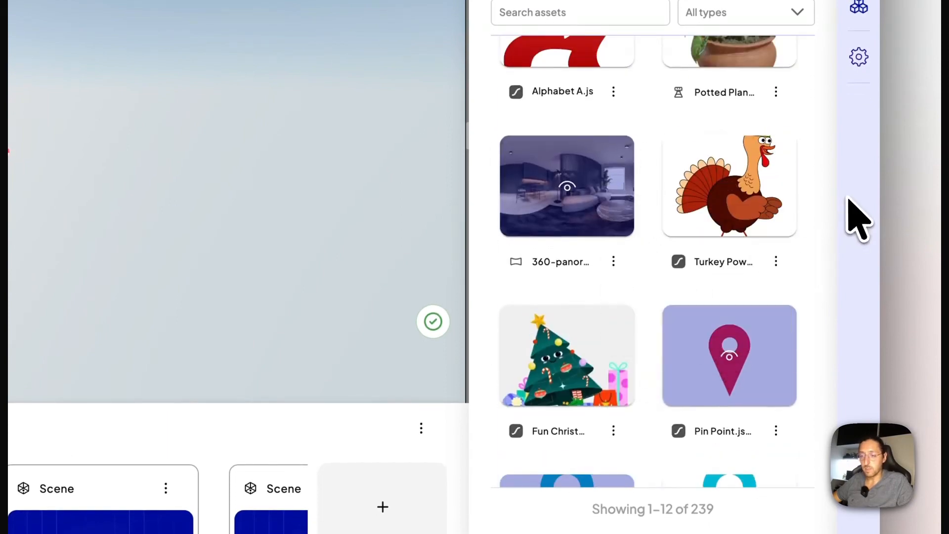
# Start changing the thumbnail of Alphabet A and cancel the file selection
pyautogui.scroll(2, 812, 180)
pyautogui.rightClick(608, 130)
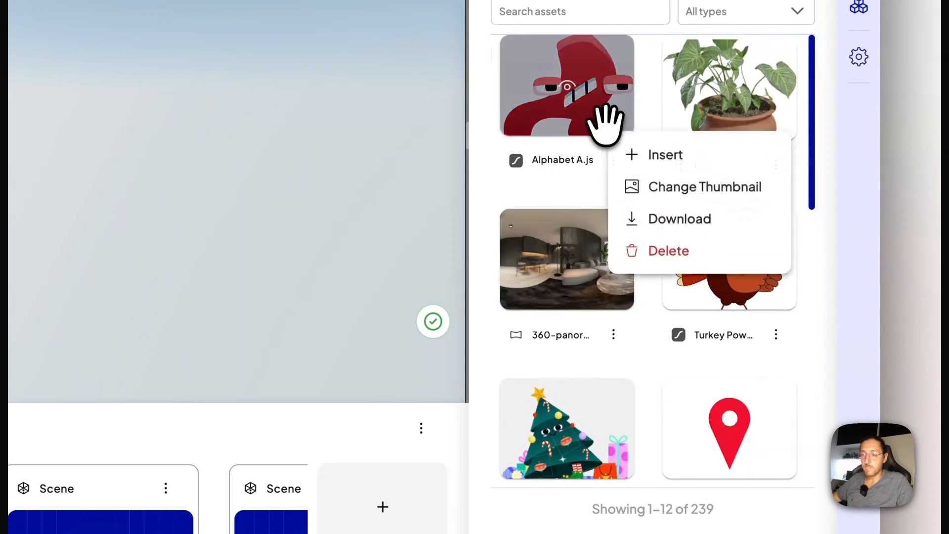
pyautogui.click(671, 190)
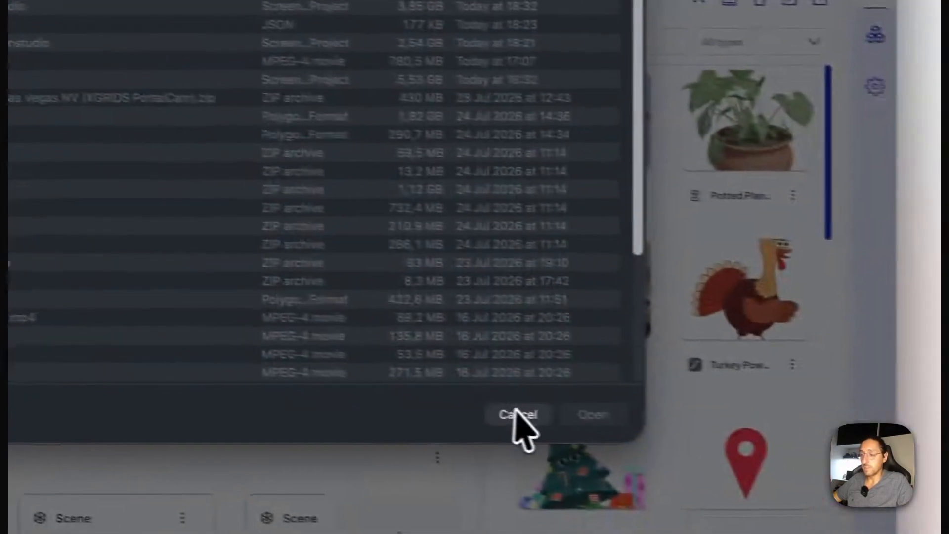
pyautogui.click(723, 443)
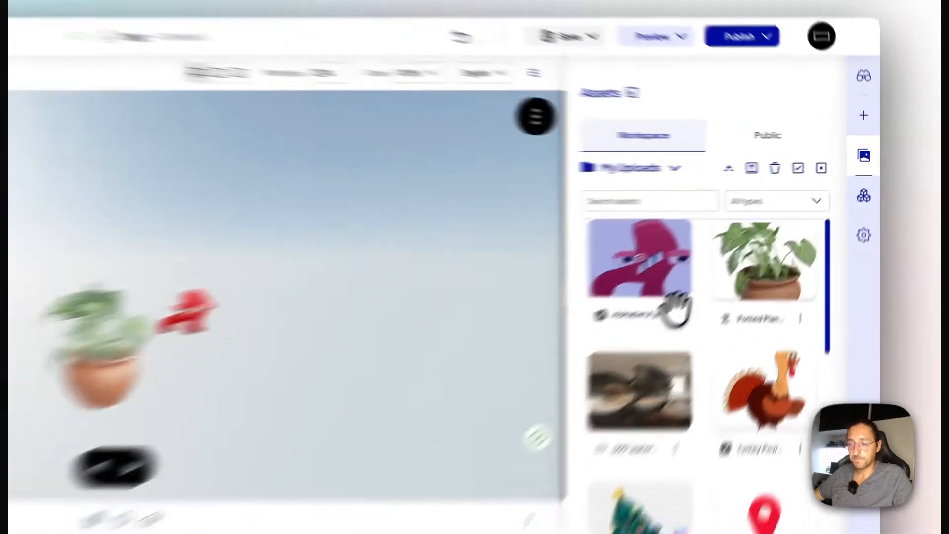
# Try selecting all the assets in My Uploads and clearing the selection
pyautogui.click(840, 162)
pyautogui.click(804, 173)
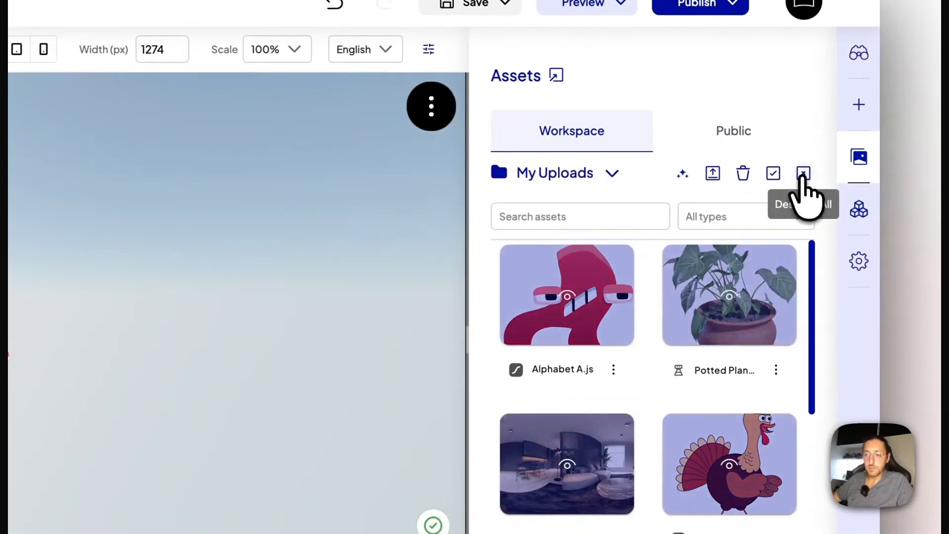
pyautogui.click(803, 174)
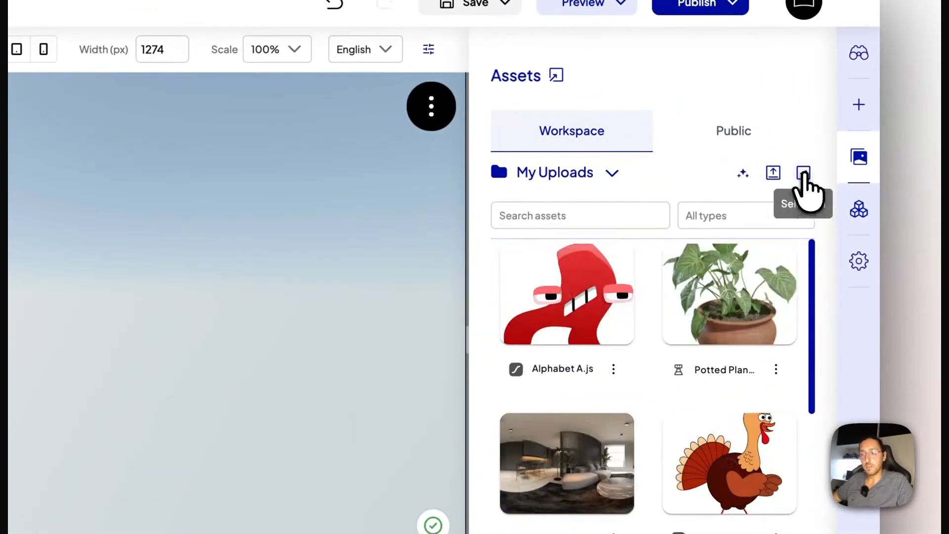
pyautogui.click(804, 175)
pyautogui.click(773, 174)
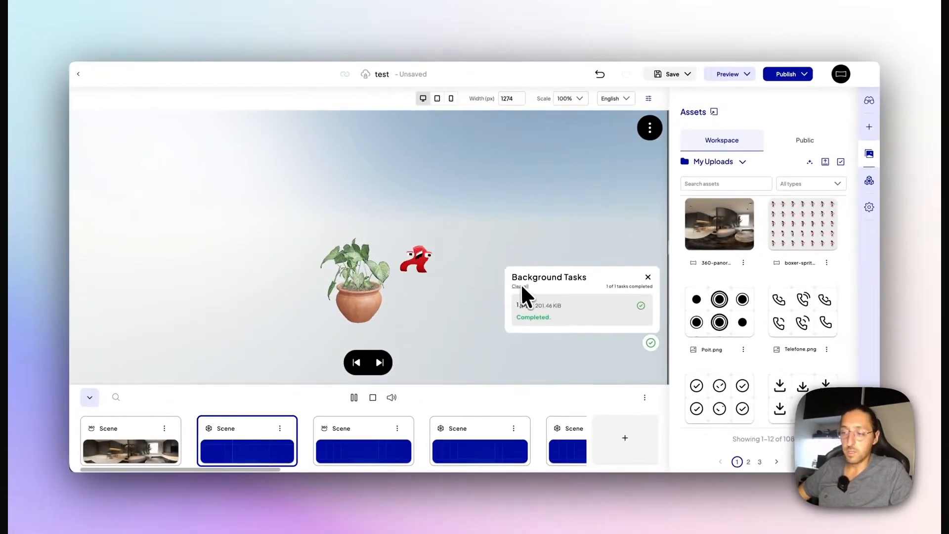
# Close the Background Tasks list, check it once more, and dismiss it
pyautogui.click(648, 276)
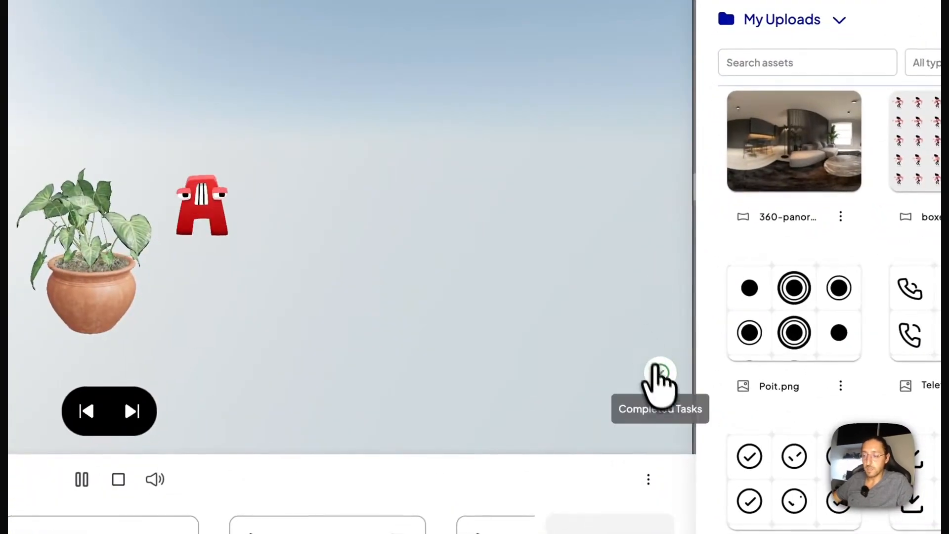
pyautogui.click(659, 372)
pyautogui.click(405, 263)
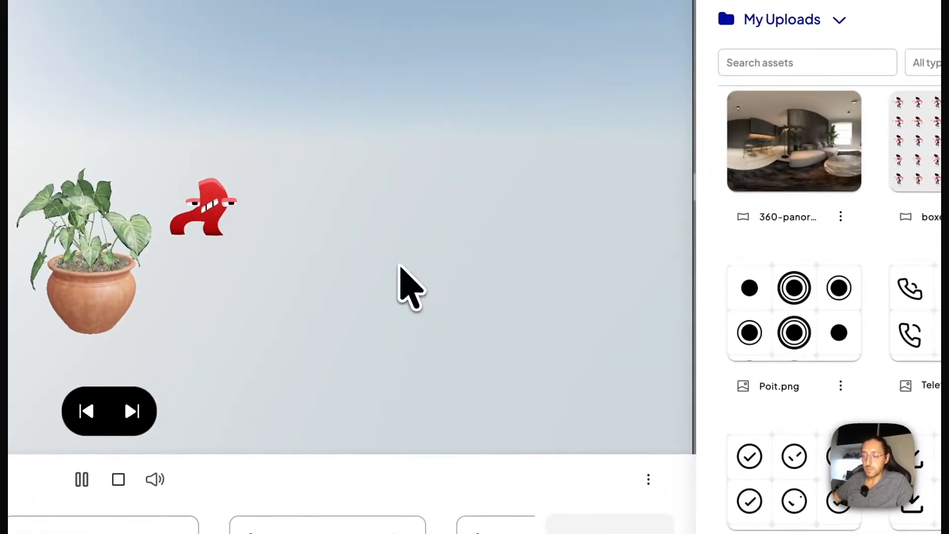